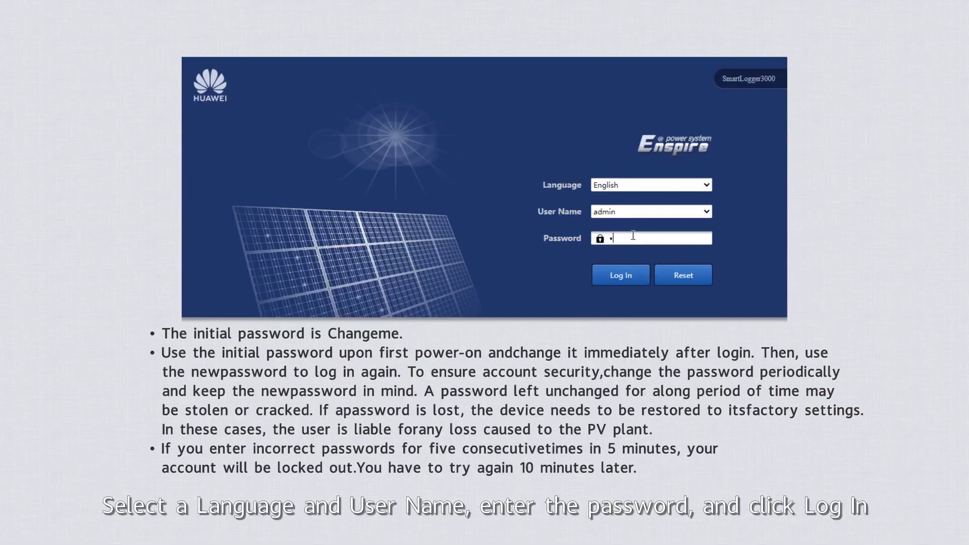
Step: Enter the account password and log in to reach the Over View page showing 2.78kW active power
{"action": "left_click", "coordinate": [628, 277]}
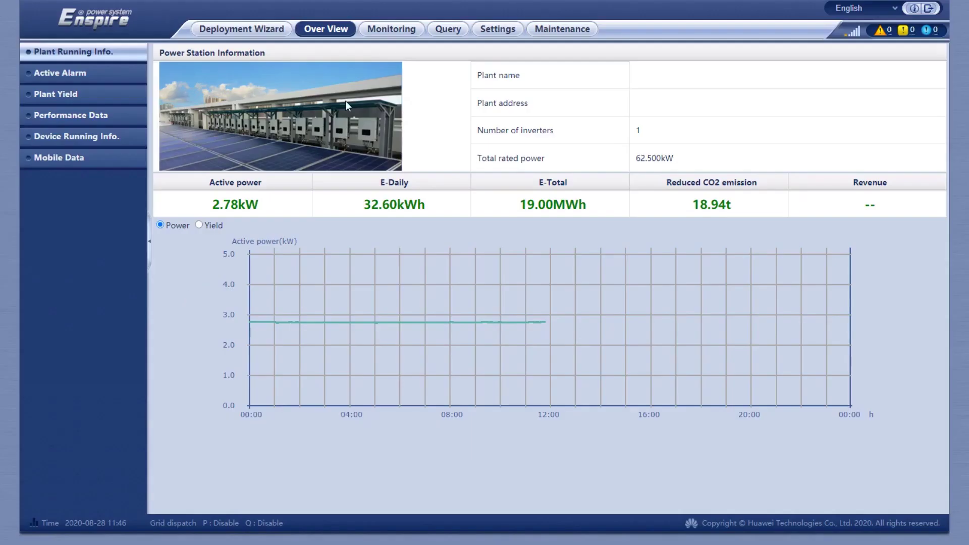
Step: Show the power adjustment running parameters of the 63KTL-JPH0(COM2-6)C inverter
{"action": "left_click", "coordinate": [391, 31]}
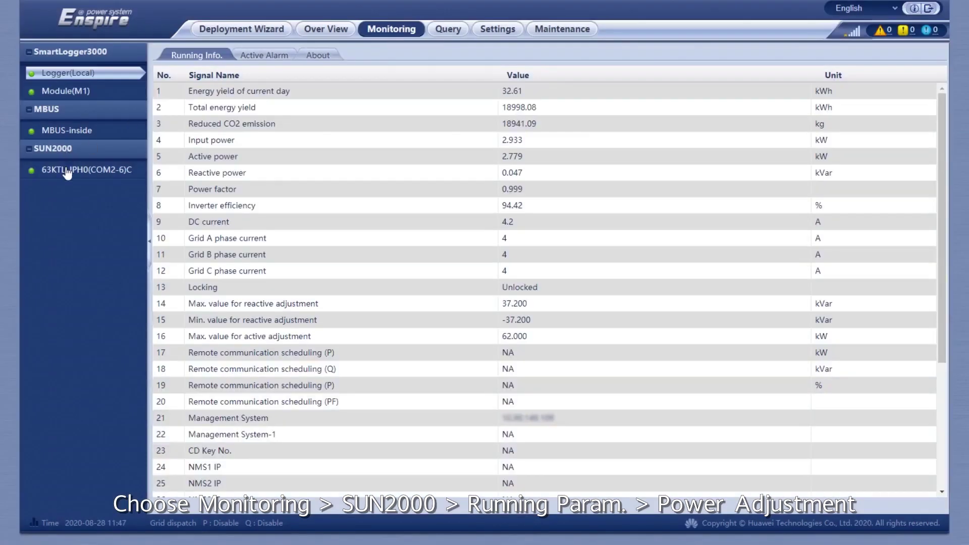
{"action": "left_click", "coordinate": [68, 172]}
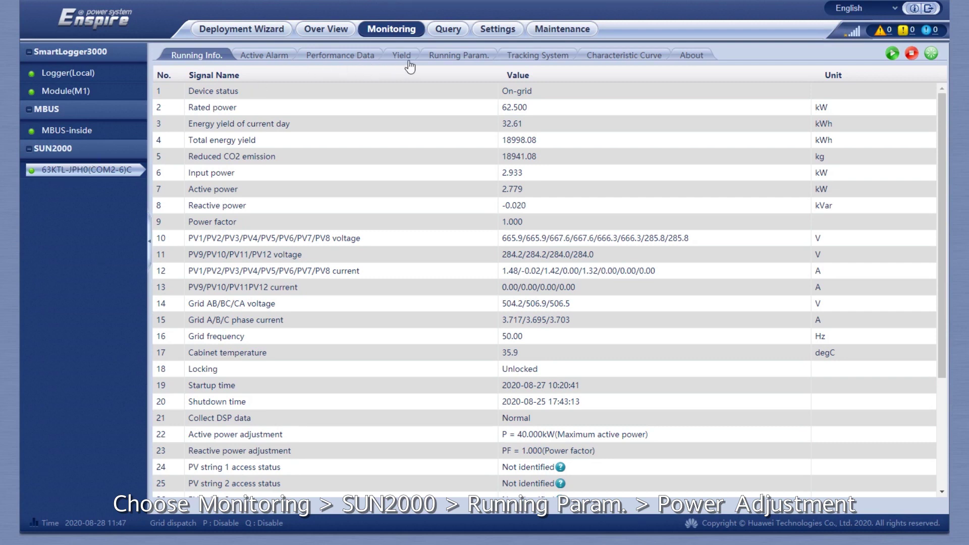
{"action": "left_click", "coordinate": [440, 58]}
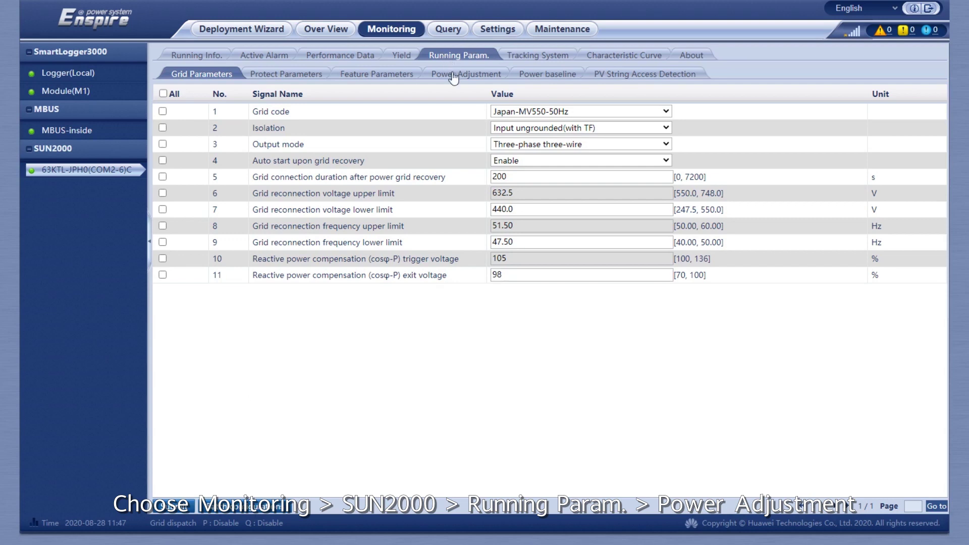
{"action": "left_click", "coordinate": [454, 75]}
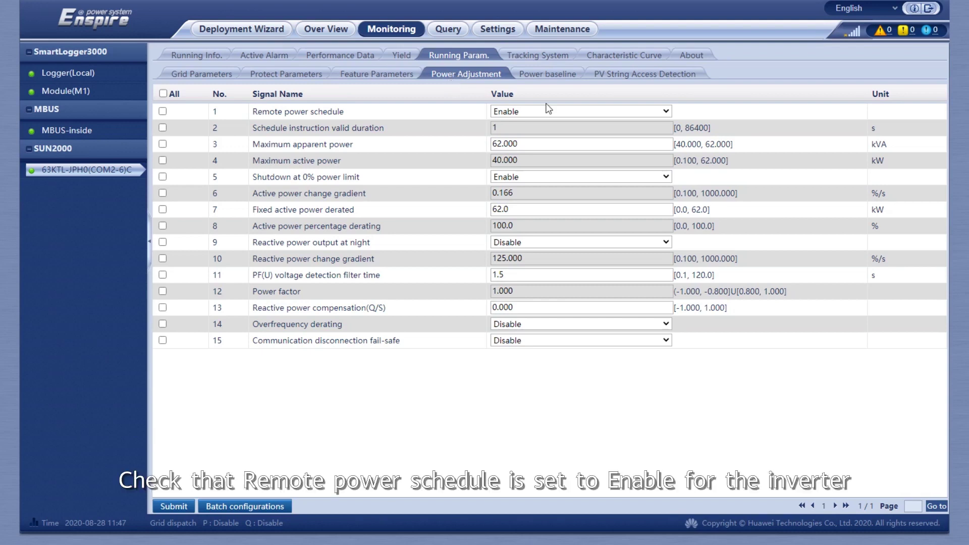
Step: Set Remote power schedule to Enable and batch-apply it to the inverter
{"action": "left_click", "coordinate": [556, 110]}
{"action": "left_click", "coordinate": [557, 113]}
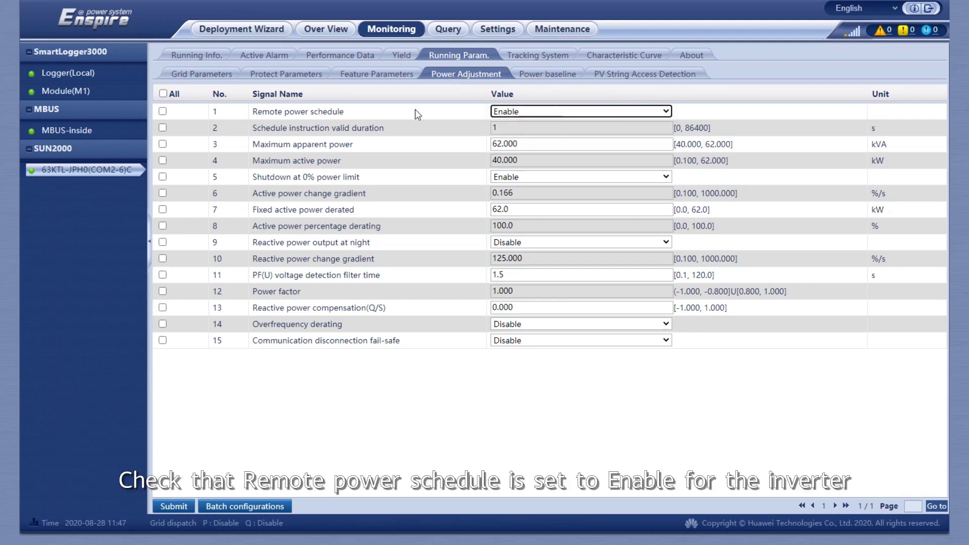
{"action": "left_click", "coordinate": [163, 112]}
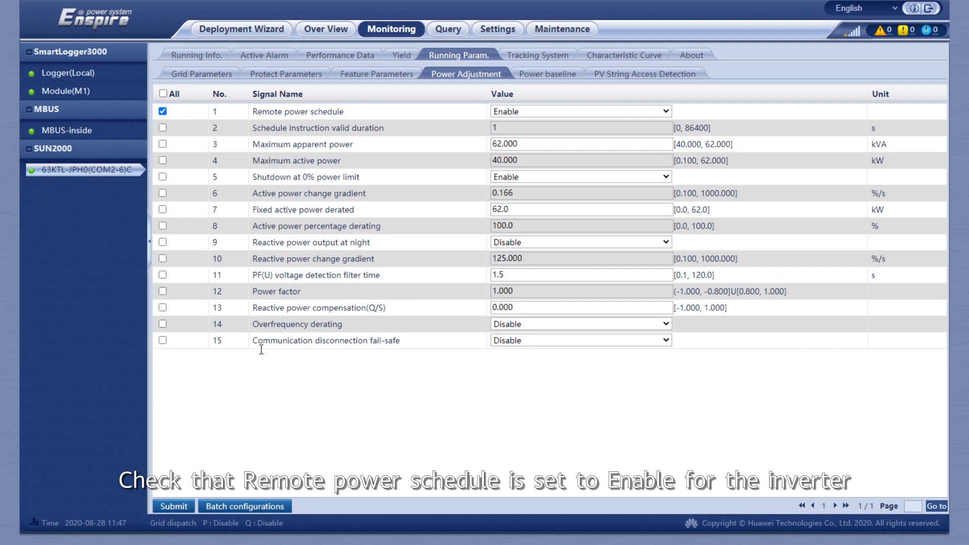
{"action": "left_click", "coordinate": [254, 505]}
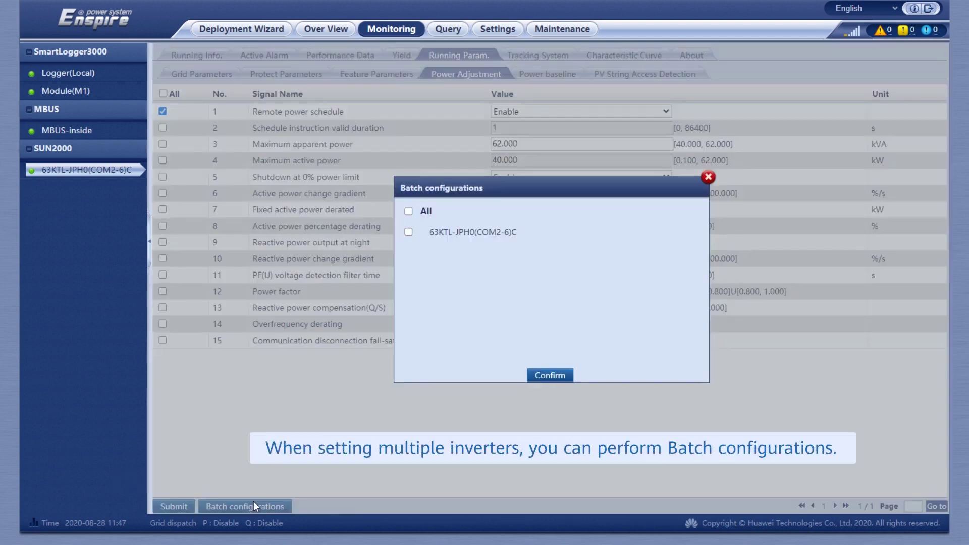
{"action": "left_click", "coordinate": [554, 372]}
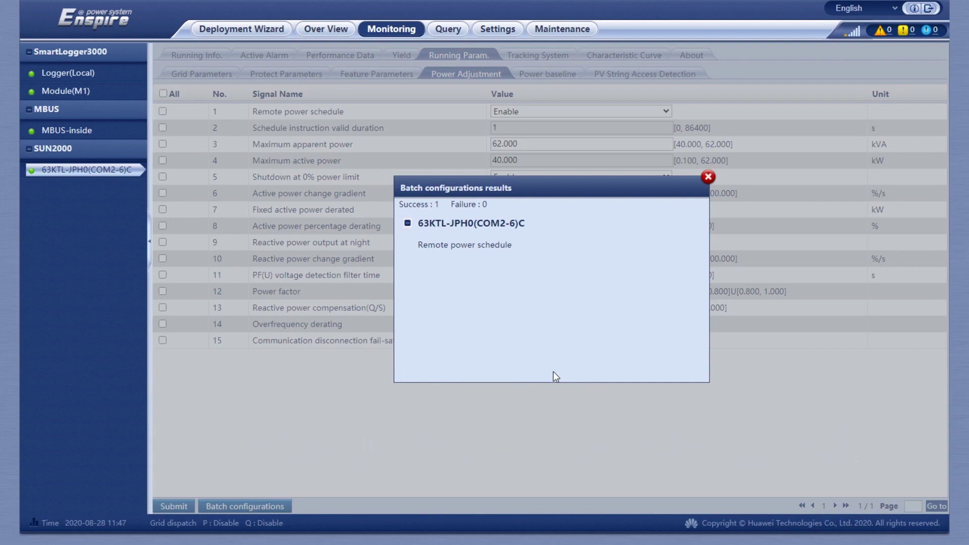
{"action": "left_click", "coordinate": [708, 178]}
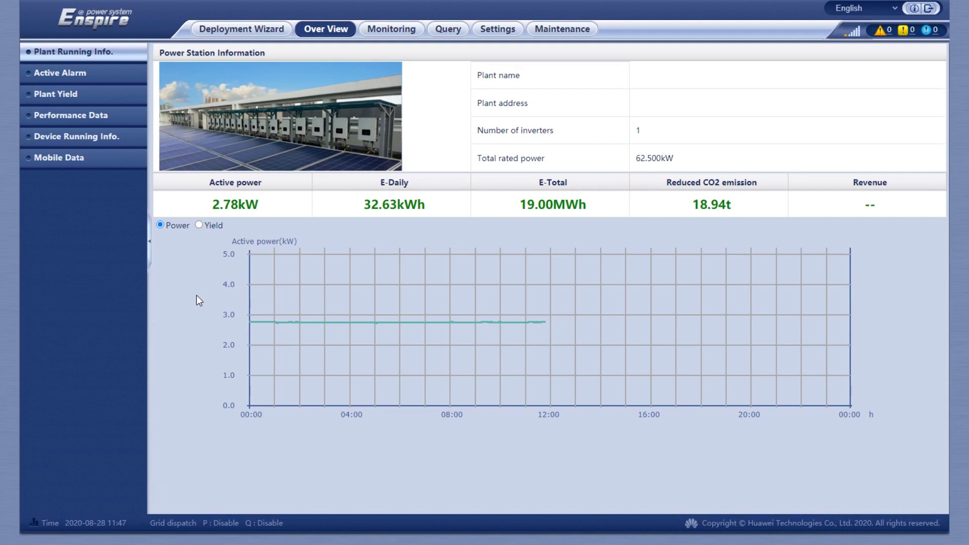
Step: Go to Settings > Power Adjustment > Reactive Power Control, where the mode shows No output
{"action": "left_click", "coordinate": [501, 33]}
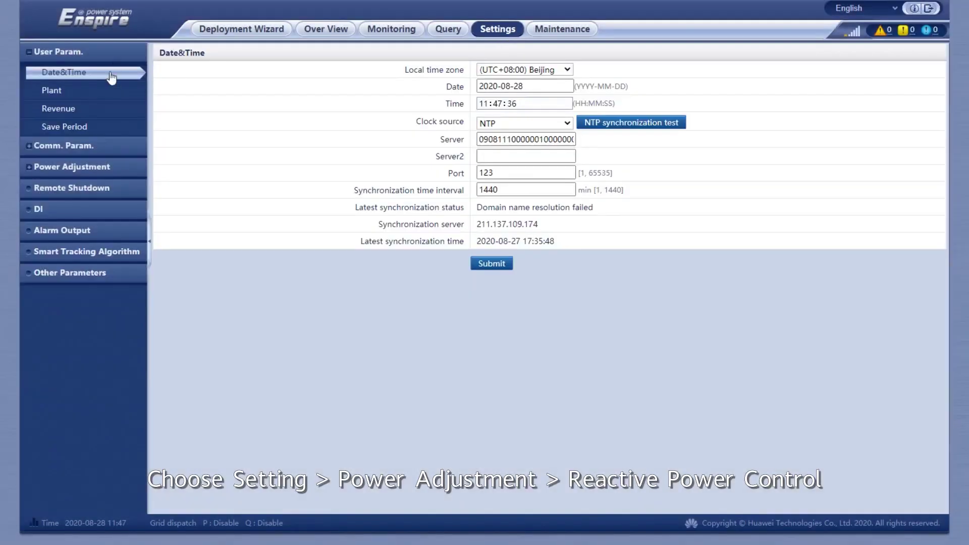
{"action": "left_click", "coordinate": [94, 171]}
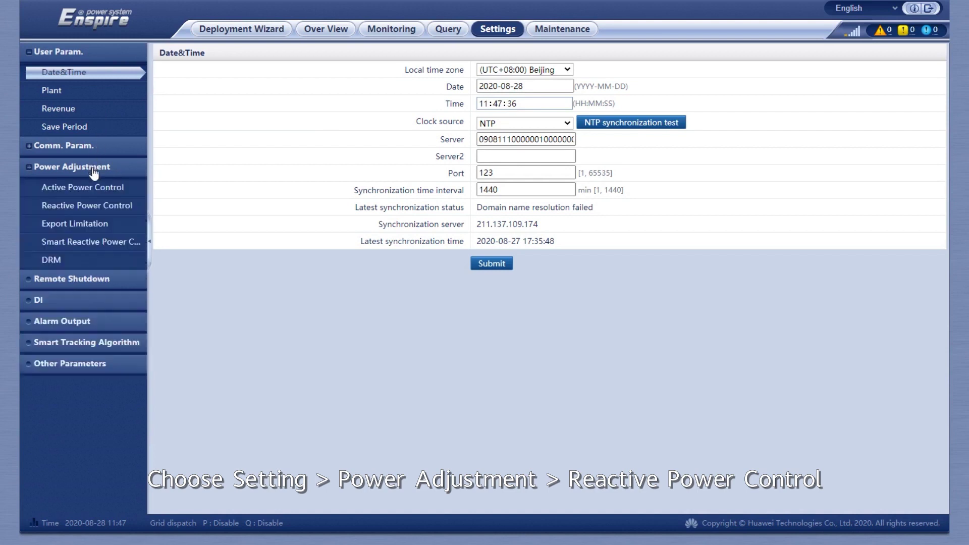
{"action": "left_click", "coordinate": [92, 206]}
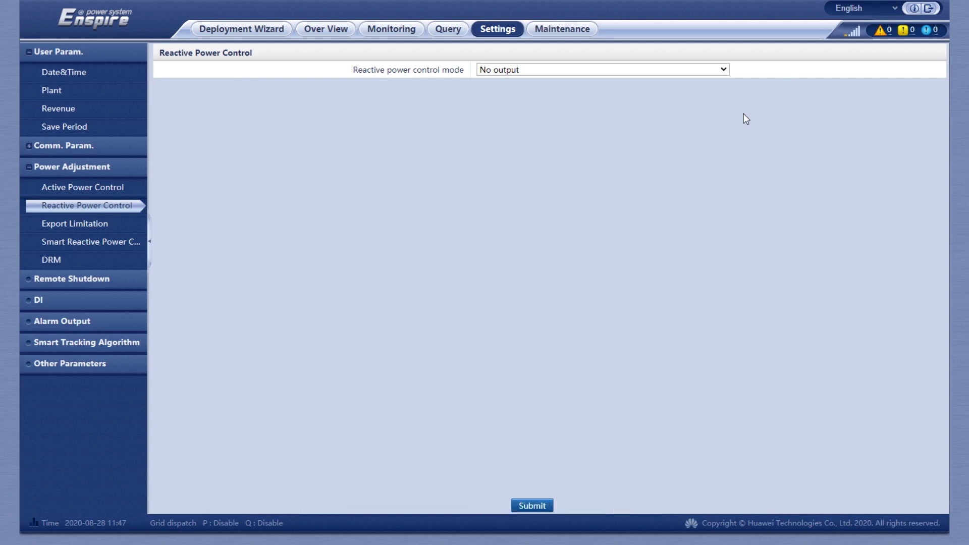
Step: Switch to DI reactive scheduling, add an M1.DI1 row with power factor 0.900, and submit
{"action": "left_click", "coordinate": [719, 69]}
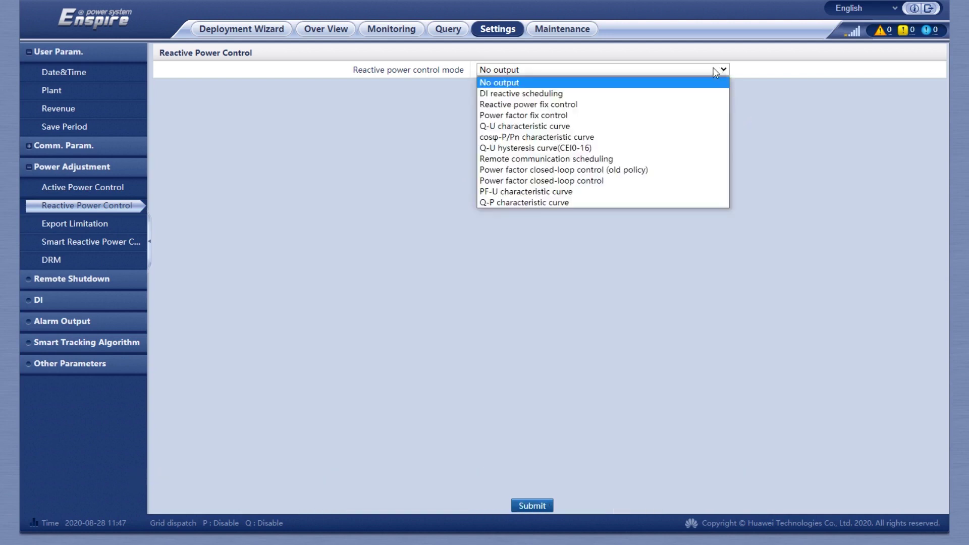
{"action": "left_click", "coordinate": [578, 89]}
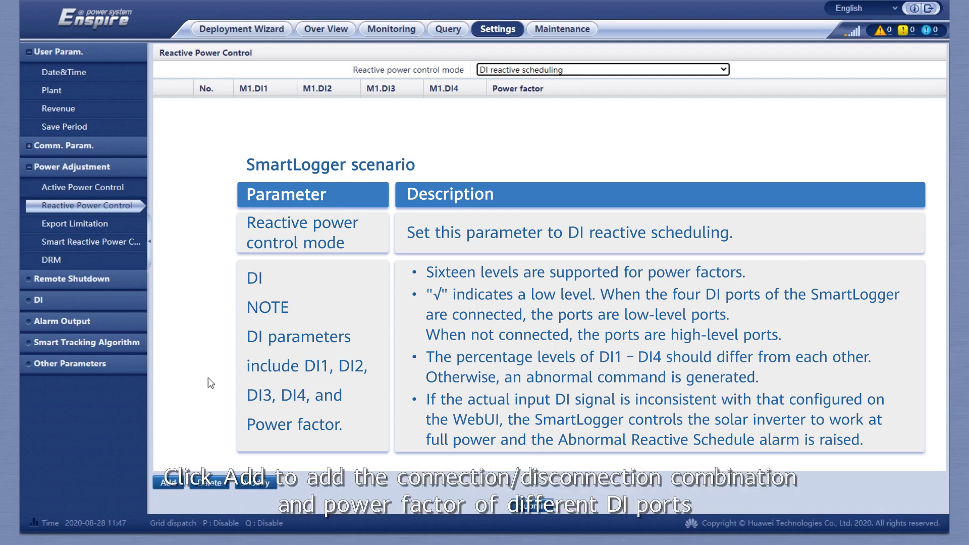
{"action": "left_click", "coordinate": [167, 485]}
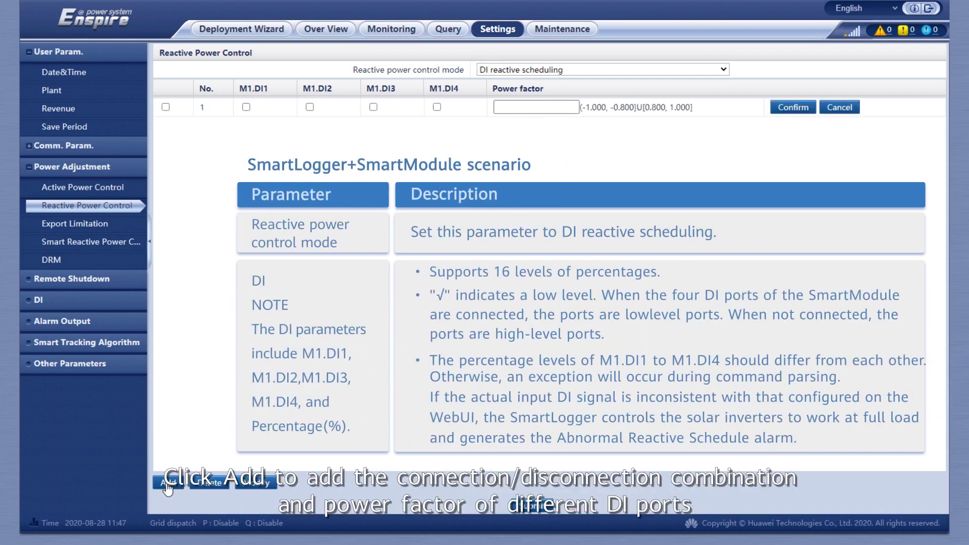
{"action": "left_click", "coordinate": [247, 107]}
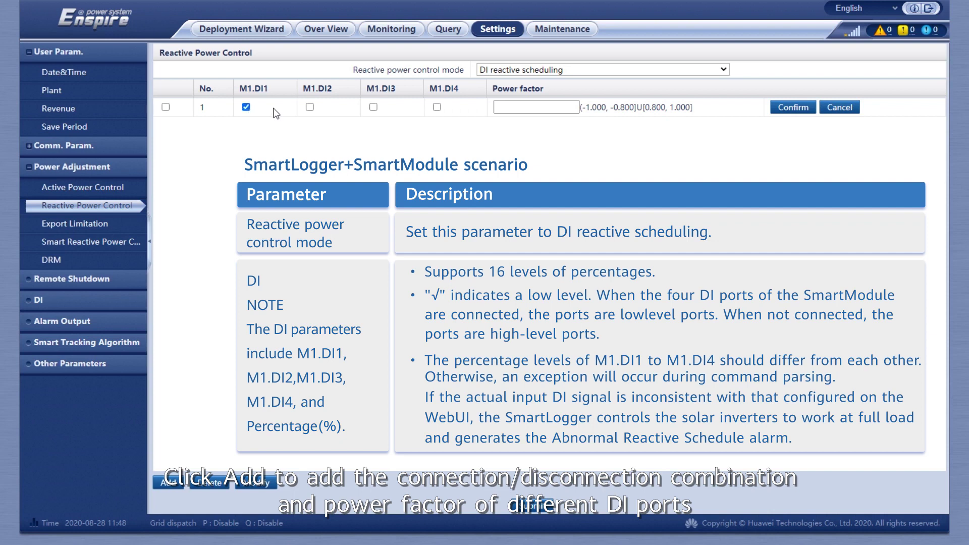
{"action": "left_click", "coordinate": [526, 106]}
{"action": "type", "text": "0.900"}
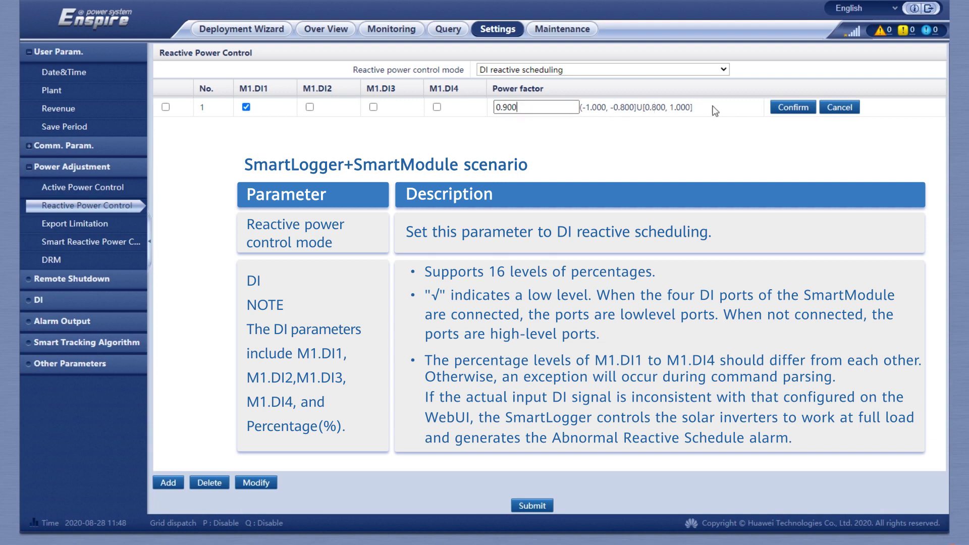
{"action": "left_click", "coordinate": [791, 107]}
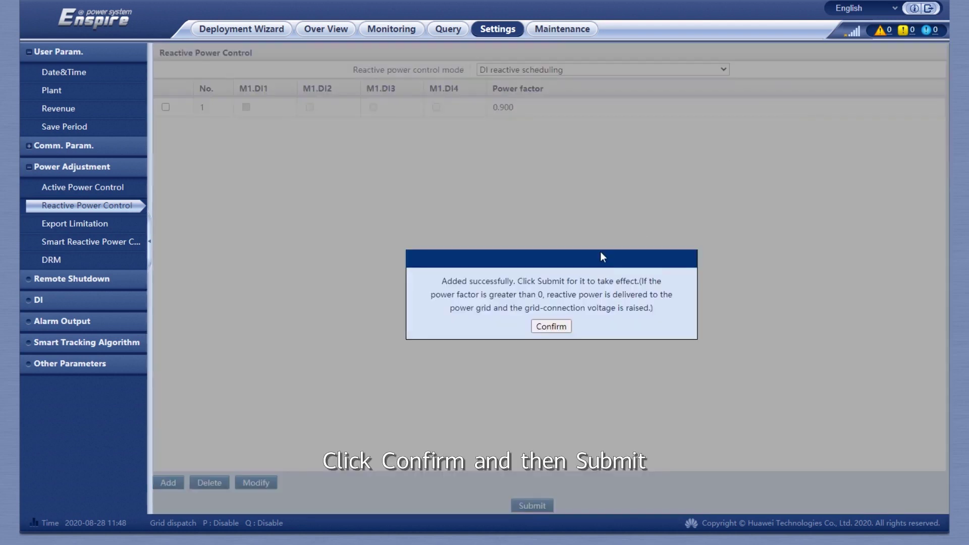
{"action": "left_click", "coordinate": [559, 328]}
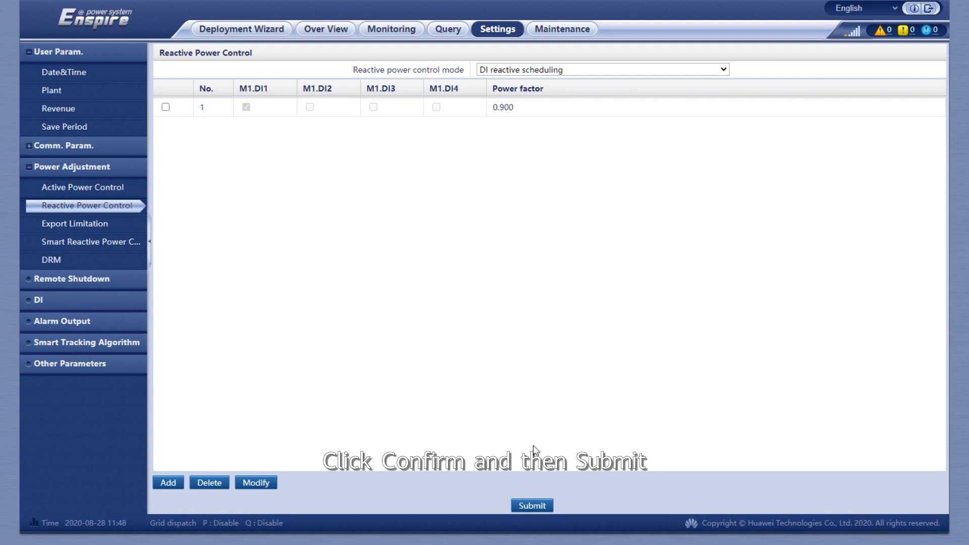
{"action": "left_click", "coordinate": [532, 506]}
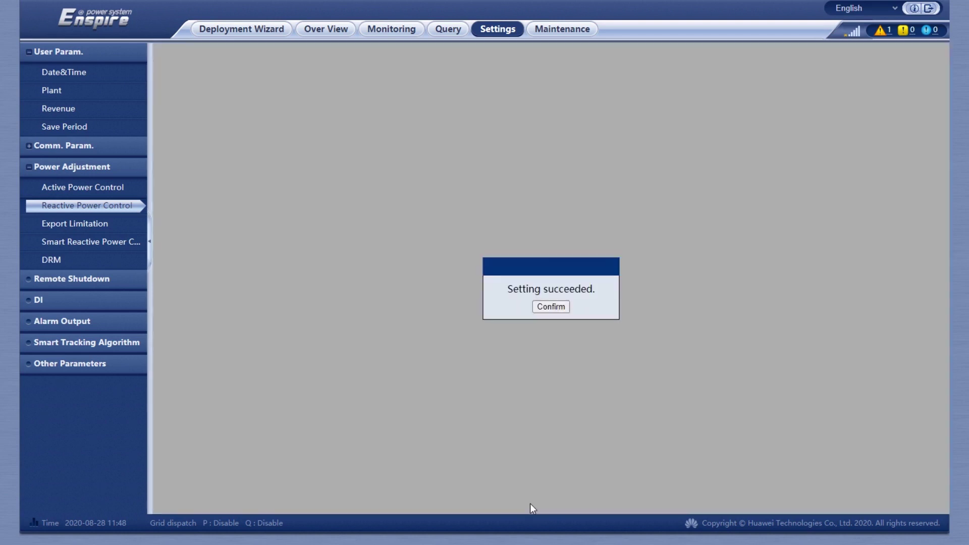
{"action": "left_click", "coordinate": [555, 307]}
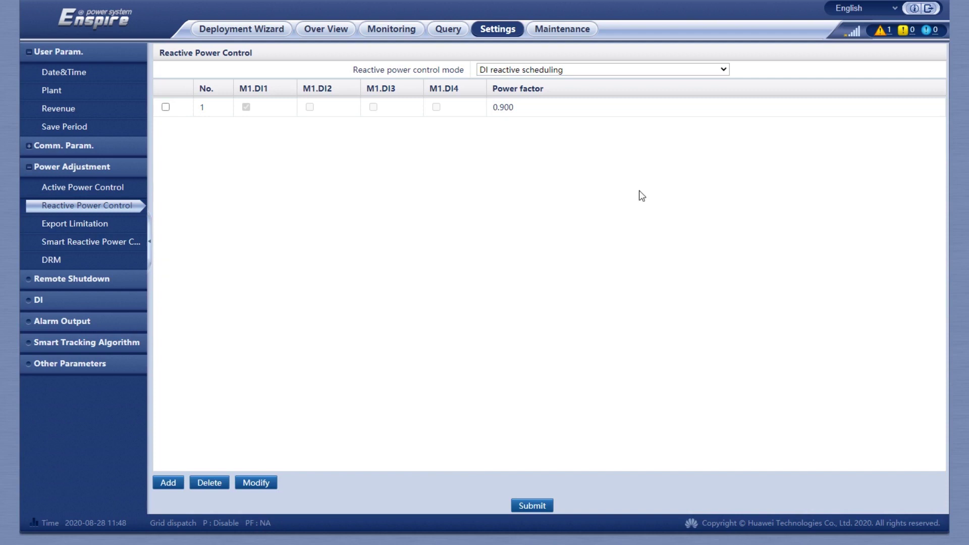
Step: Switch to Reactive power fix control, add a 00:10:00 entry of 10 kVar, and submit
{"action": "left_click", "coordinate": [722, 70]}
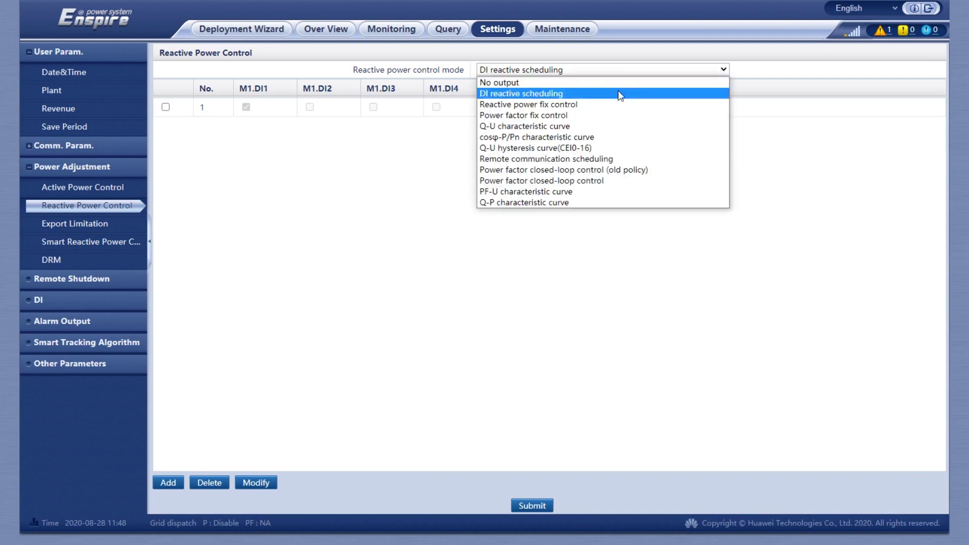
{"action": "left_click", "coordinate": [577, 103]}
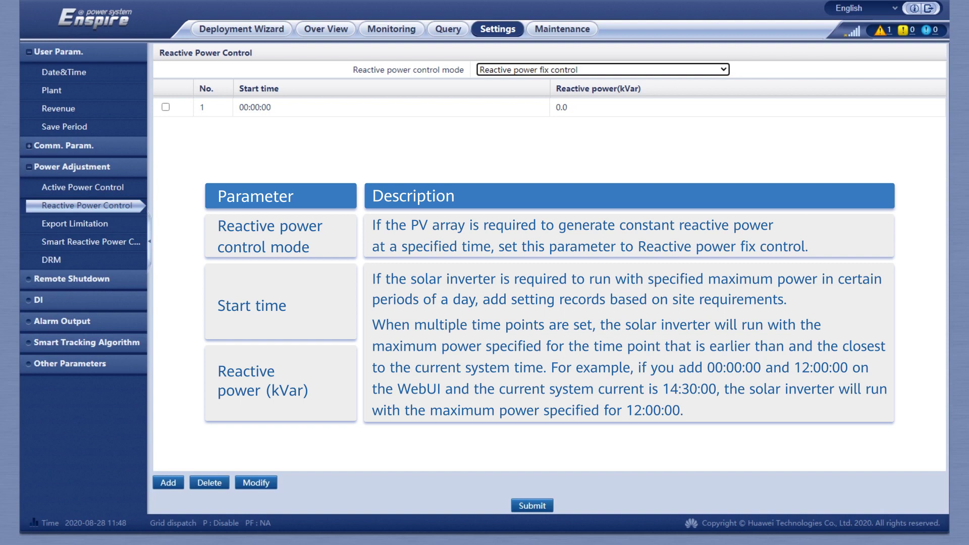
{"action": "left_click", "coordinate": [171, 483]}
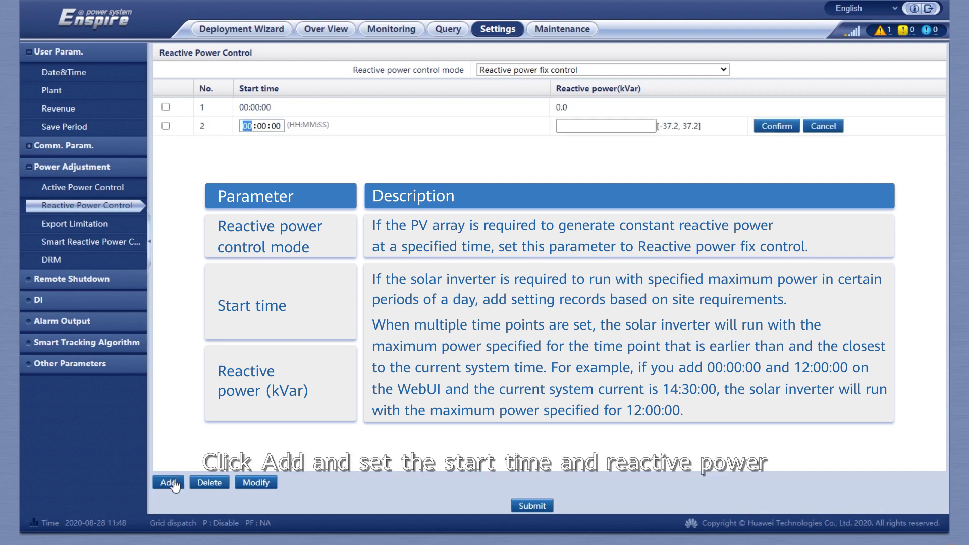
{"action": "left_click", "coordinate": [259, 125]}
{"action": "type", "text": "10"}
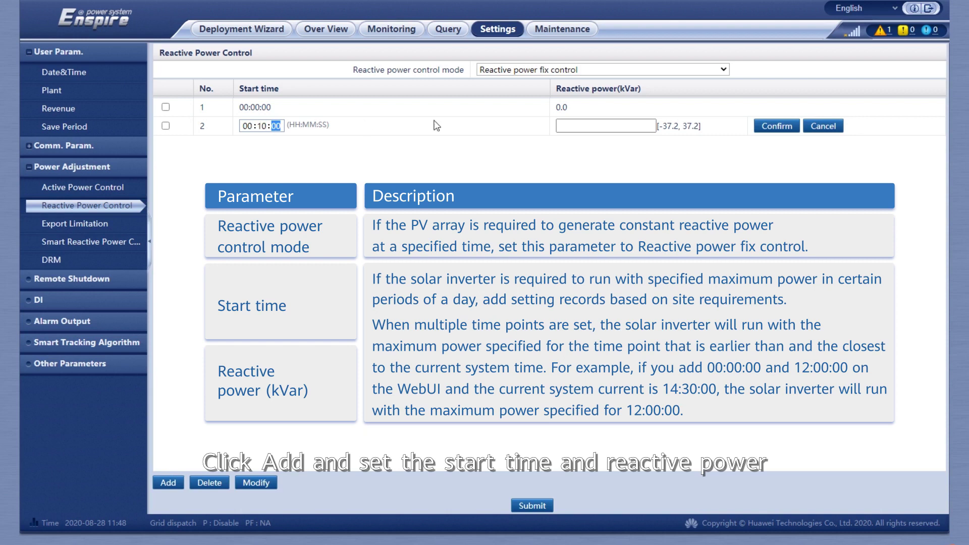
{"action": "left_click", "coordinate": [573, 124]}
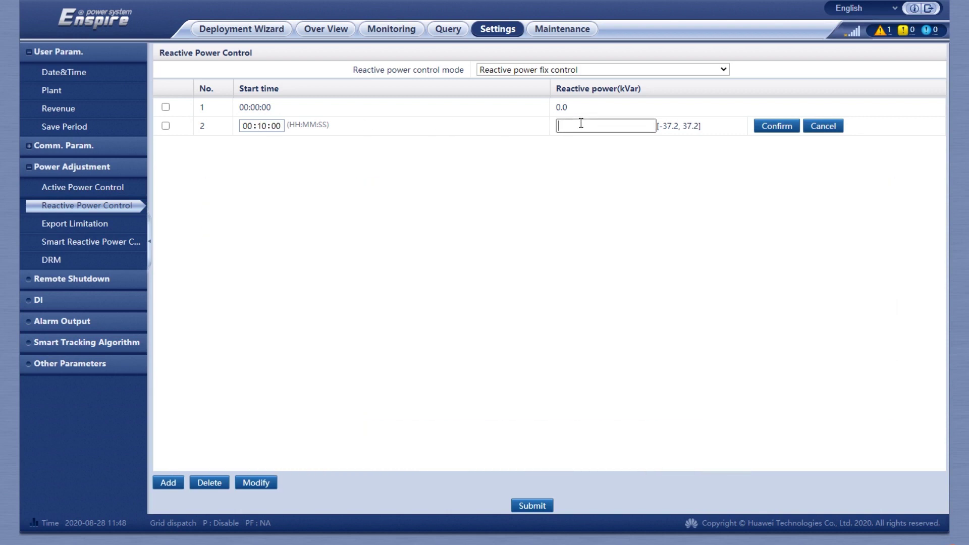
{"action": "type", "text": "10"}
{"action": "left_click", "coordinate": [762, 125]}
{"action": "left_click", "coordinate": [553, 327]}
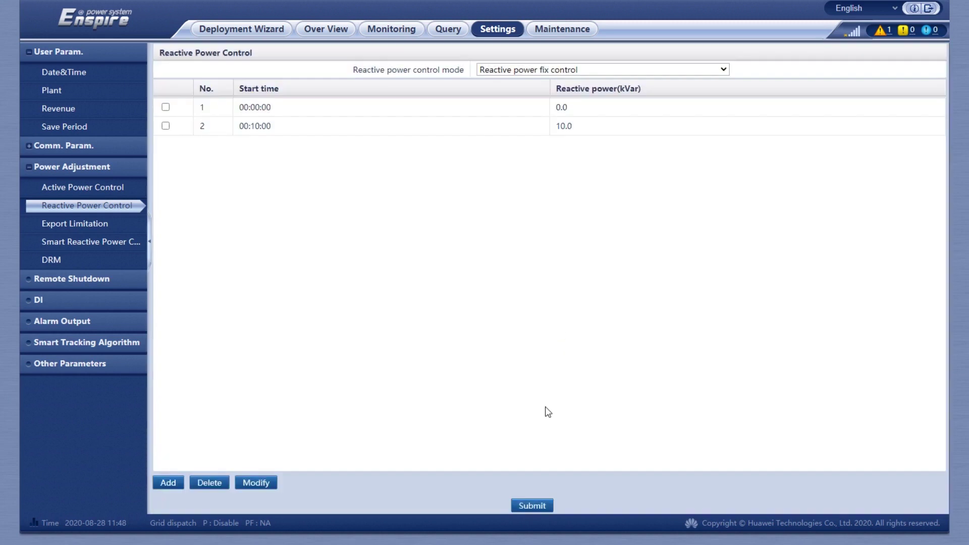
{"action": "left_click", "coordinate": [536, 507]}
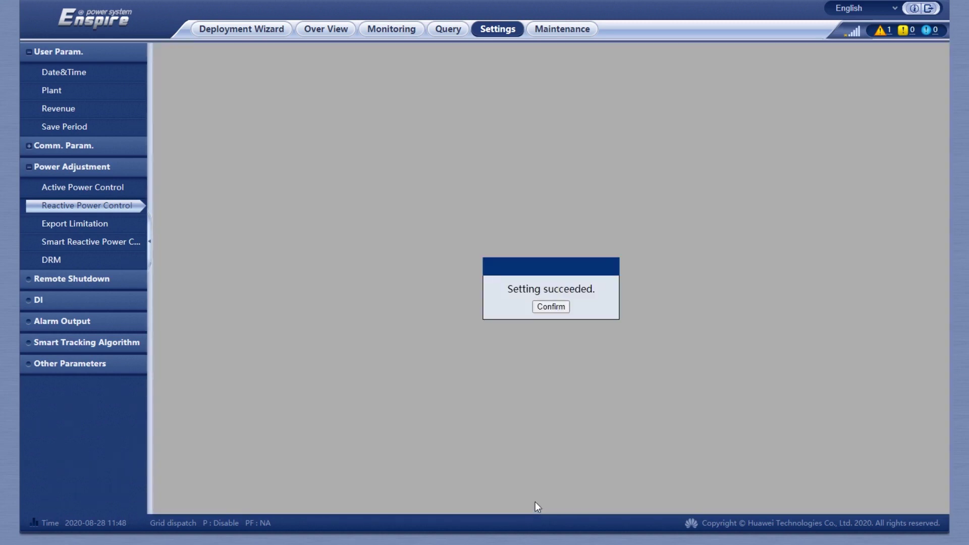
{"action": "left_click", "coordinate": [553, 310]}
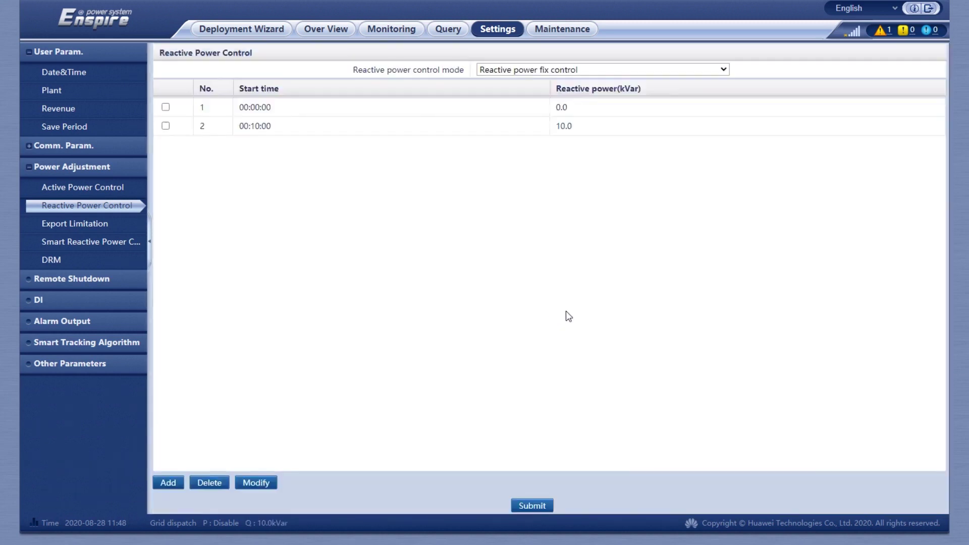
Step: Switch to Power factor fix control, add a 00:10:00 entry at 0.900, and submit
{"action": "left_click", "coordinate": [699, 71]}
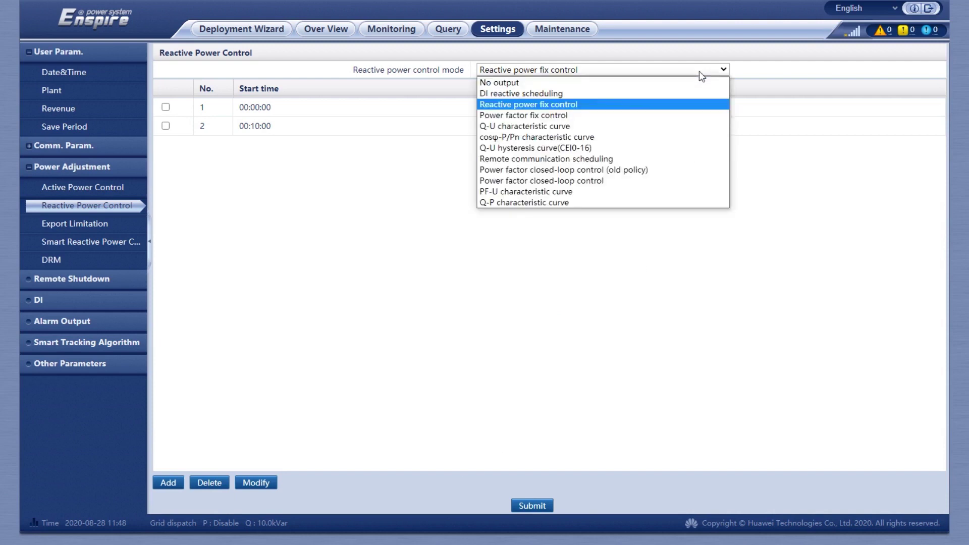
{"action": "left_click", "coordinate": [587, 117]}
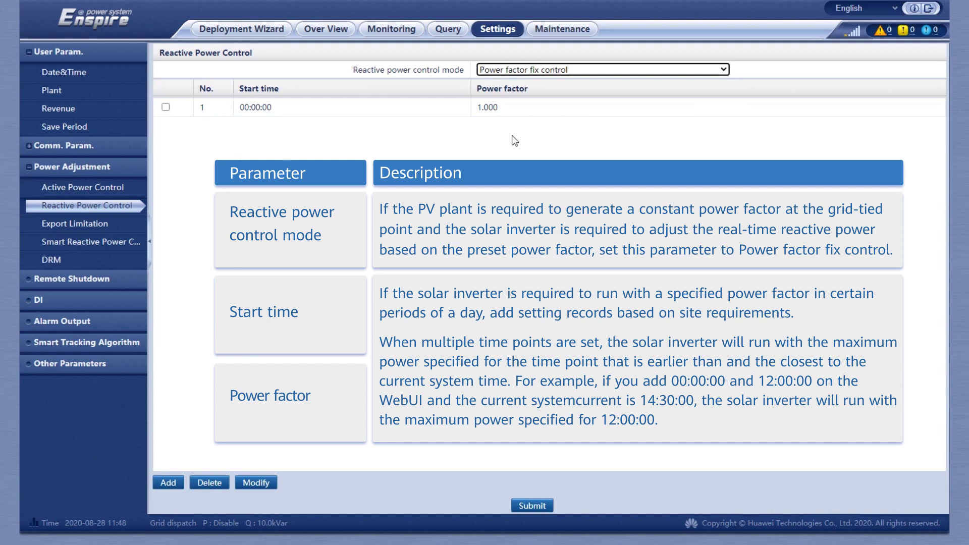
{"action": "left_click", "coordinate": [168, 483]}
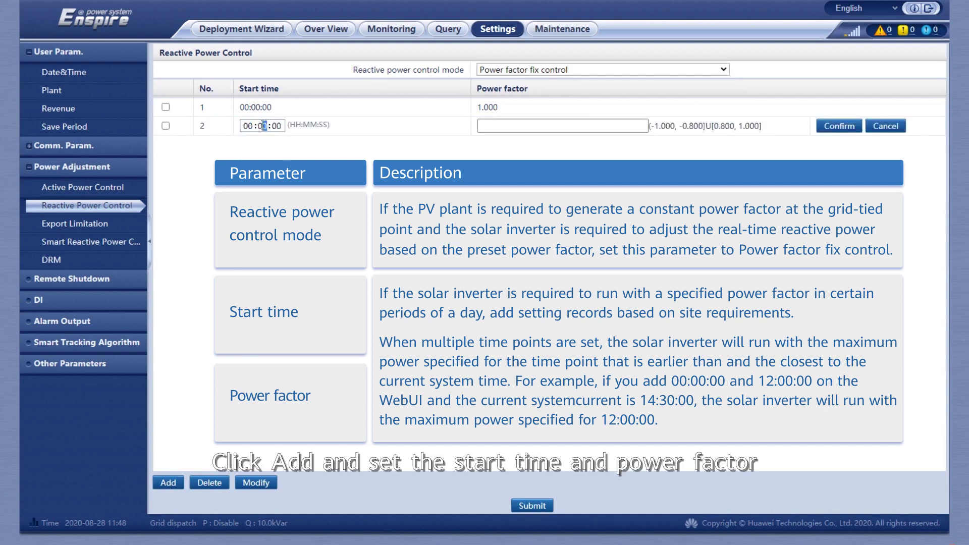
{"action": "type", "text": "10"}
{"action": "left_click", "coordinate": [531, 124]}
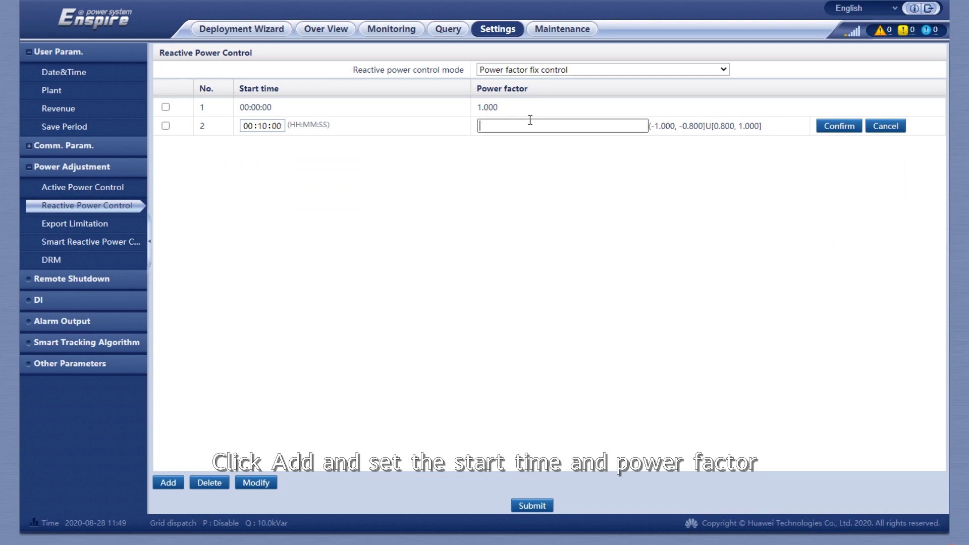
{"action": "type", "text": "0.900"}
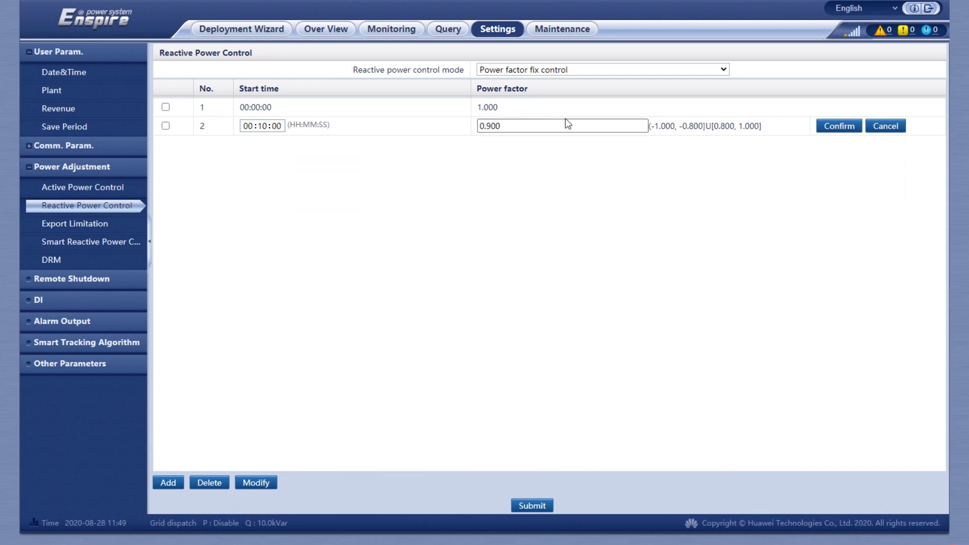
{"action": "left_click", "coordinate": [837, 126]}
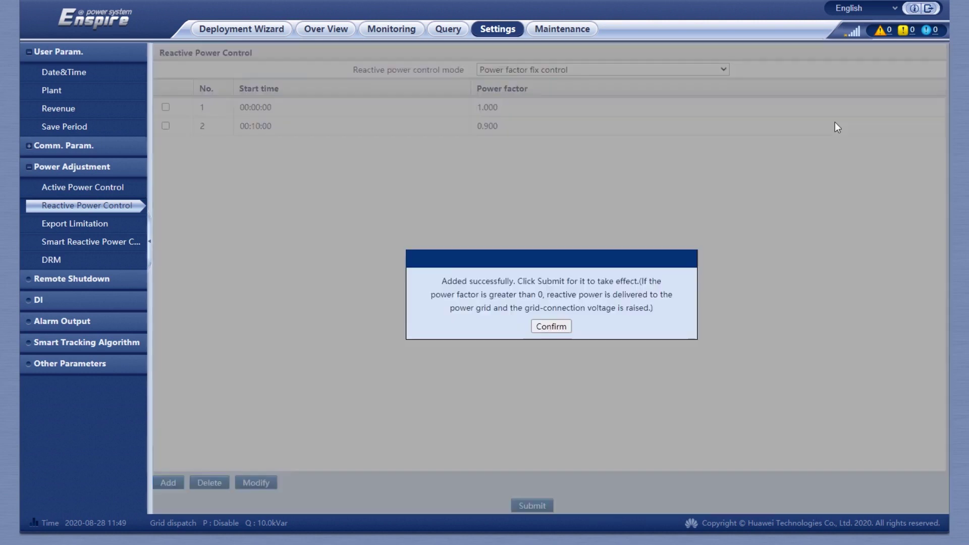
{"action": "left_click", "coordinate": [557, 330]}
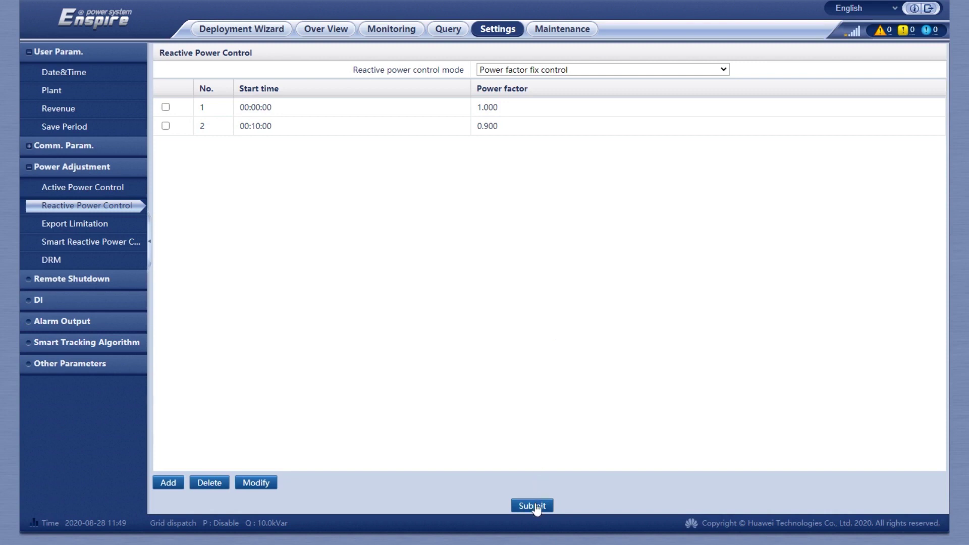
{"action": "left_click", "coordinate": [535, 506]}
{"action": "left_click", "coordinate": [551, 307]}
Step: Submit Q-U characteristic curve mode with 4 curve points, then select cosφ-P/Pn characteristic curve mode
{"action": "left_click", "coordinate": [702, 71]}
{"action": "left_click", "coordinate": [575, 127]}
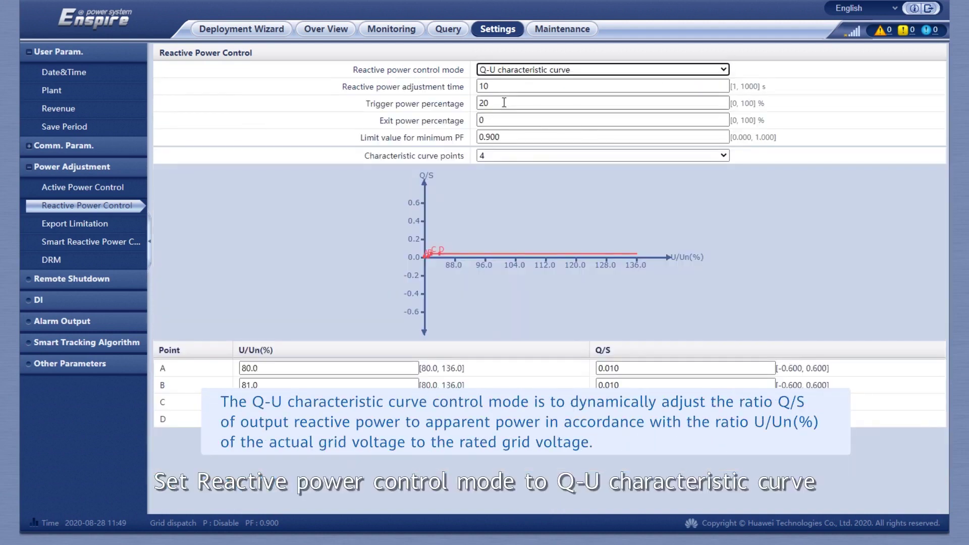
{"action": "left_click", "coordinate": [725, 156]}
{"action": "left_click", "coordinate": [726, 155]}
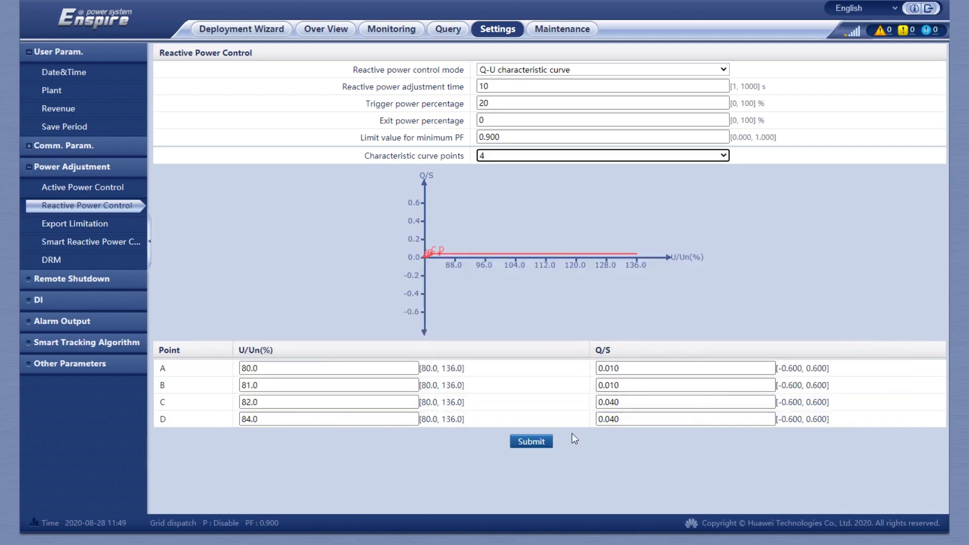
{"action": "left_click", "coordinate": [544, 442]}
{"action": "left_click", "coordinate": [565, 311]}
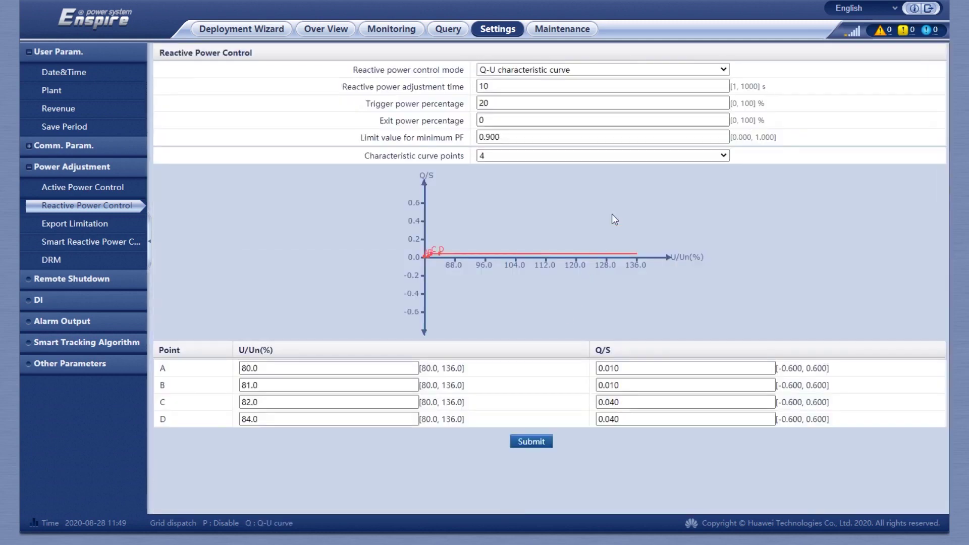
{"action": "left_click", "coordinate": [724, 71]}
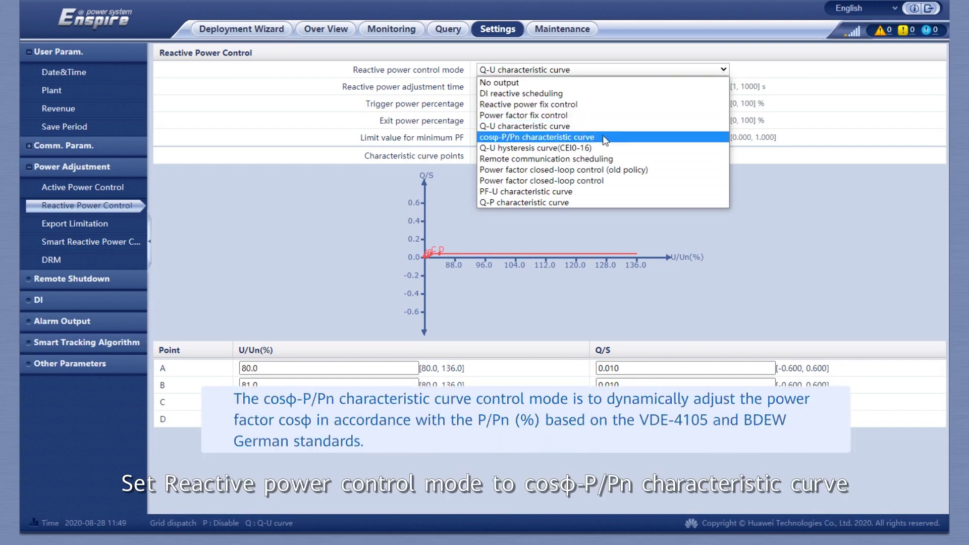
{"action": "left_click", "coordinate": [602, 137]}
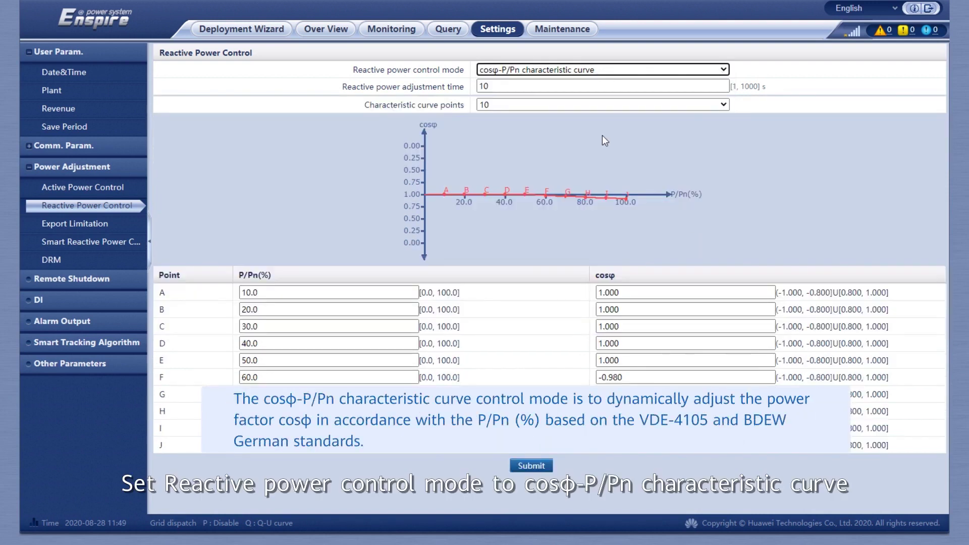
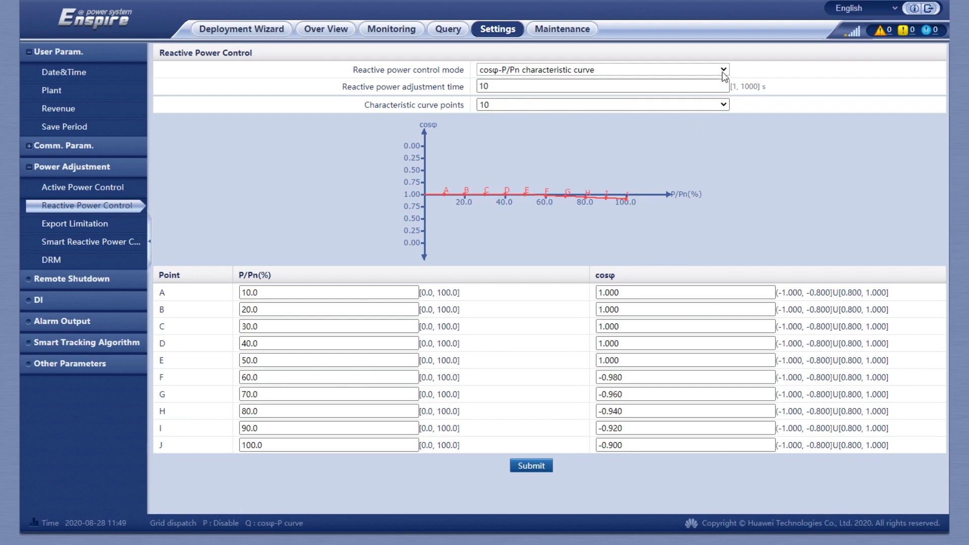
Step: Switch reactive power control to Q-U hysteresis curve (CEI0-16), points A–D at 80.0–84.0% U/Un, and submit it
{"action": "left_click", "coordinate": [723, 71]}
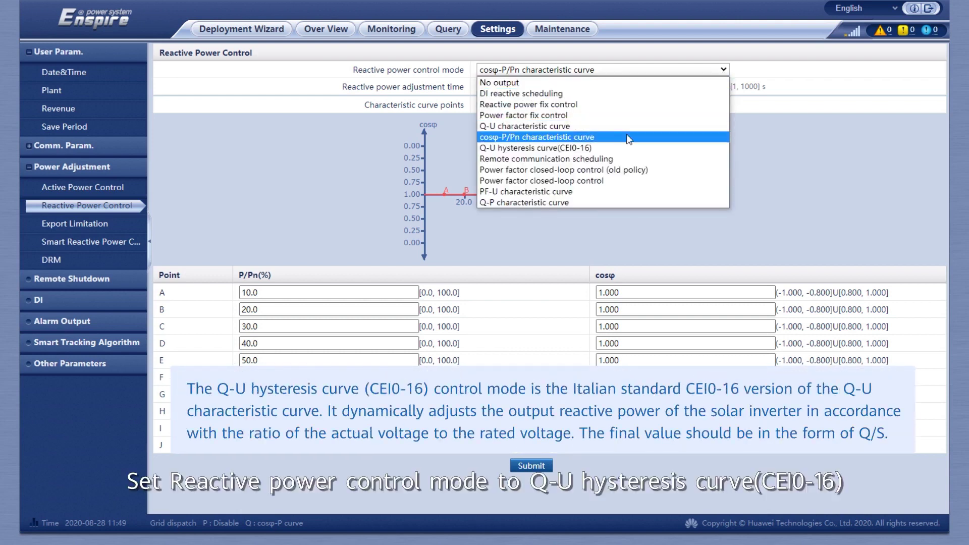
{"action": "left_click", "coordinate": [606, 148]}
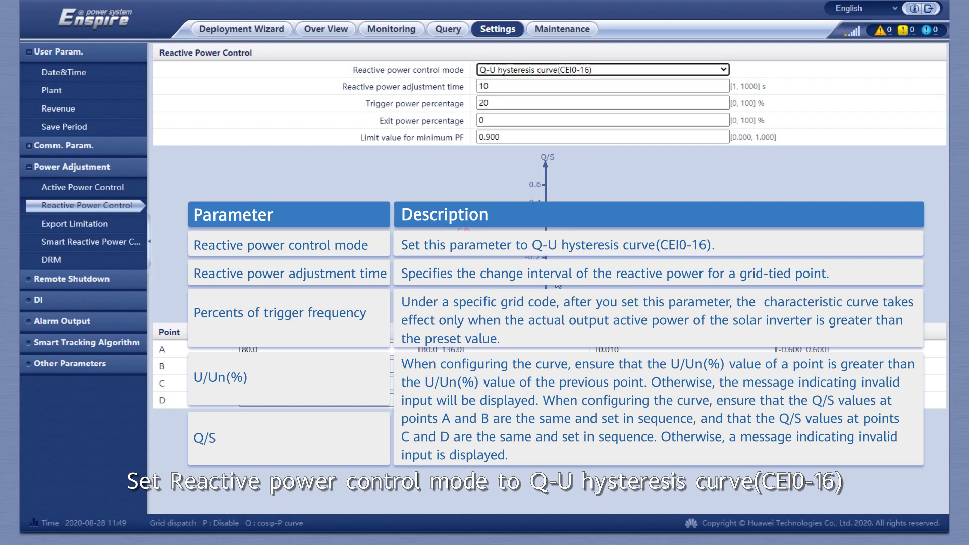
{"action": "left_click", "coordinate": [544, 423]}
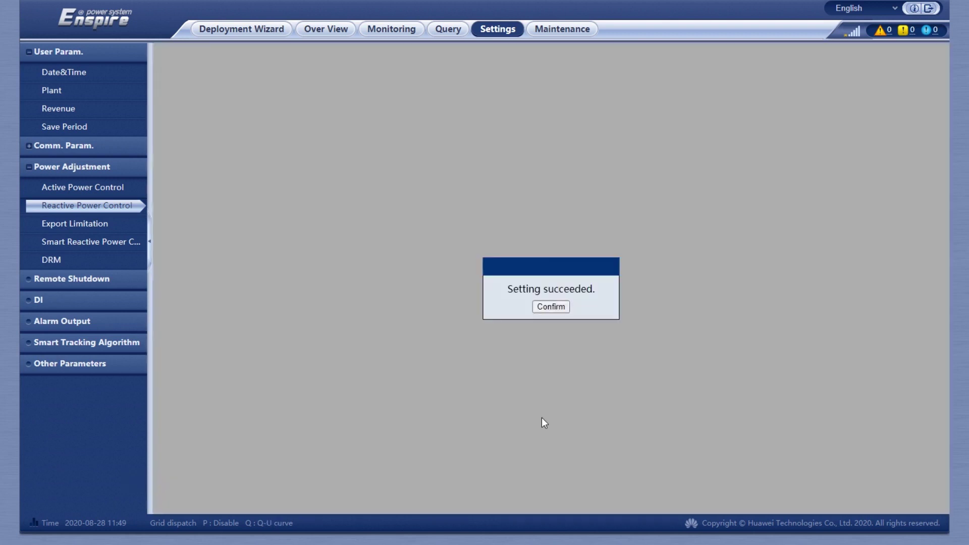
{"action": "left_click", "coordinate": [552, 308]}
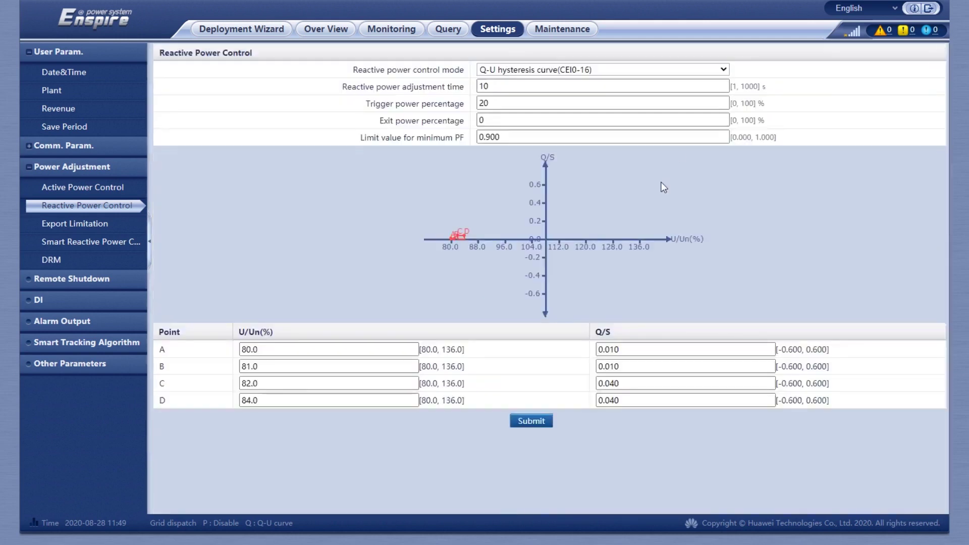
{"action": "left_click", "coordinate": [726, 69]}
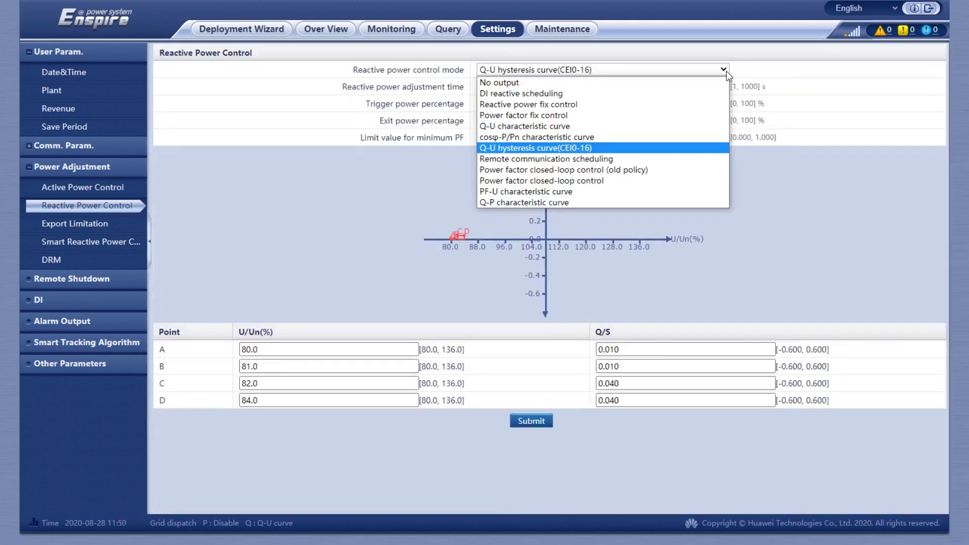
Step: Apply Power factor closed-loop control (old policy): target 0.900, period 2.0 s, deadband 0.005
{"action": "left_click", "coordinate": [624, 159]}
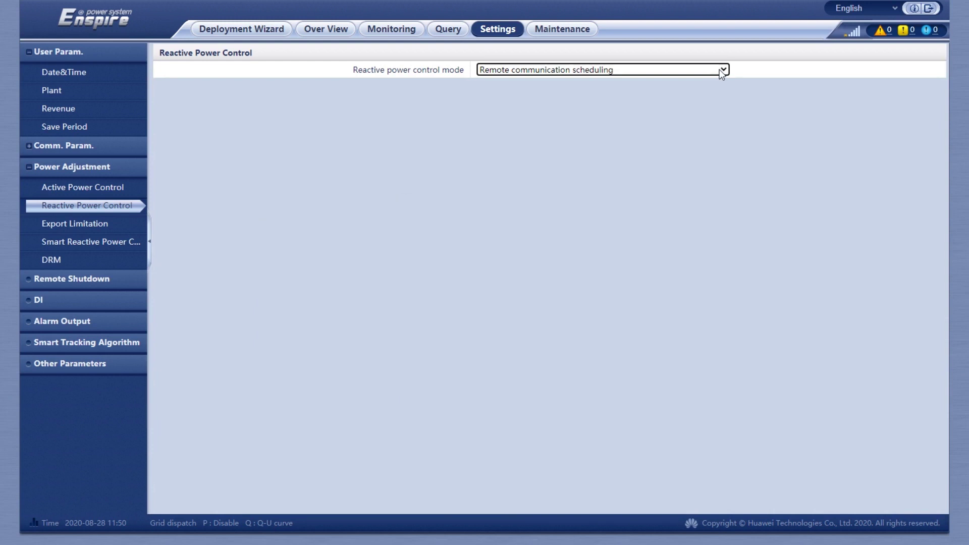
{"action": "left_click", "coordinate": [722, 73]}
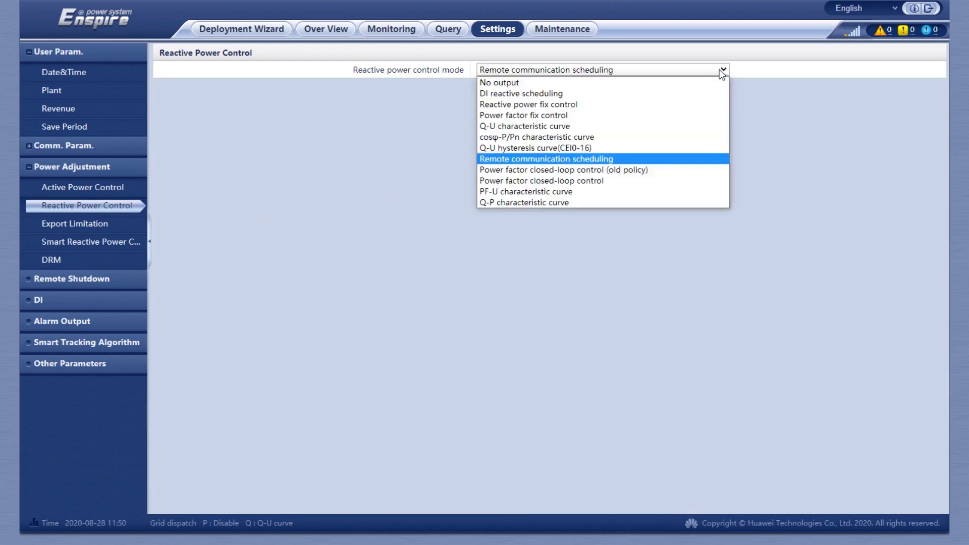
{"action": "left_click", "coordinate": [644, 170]}
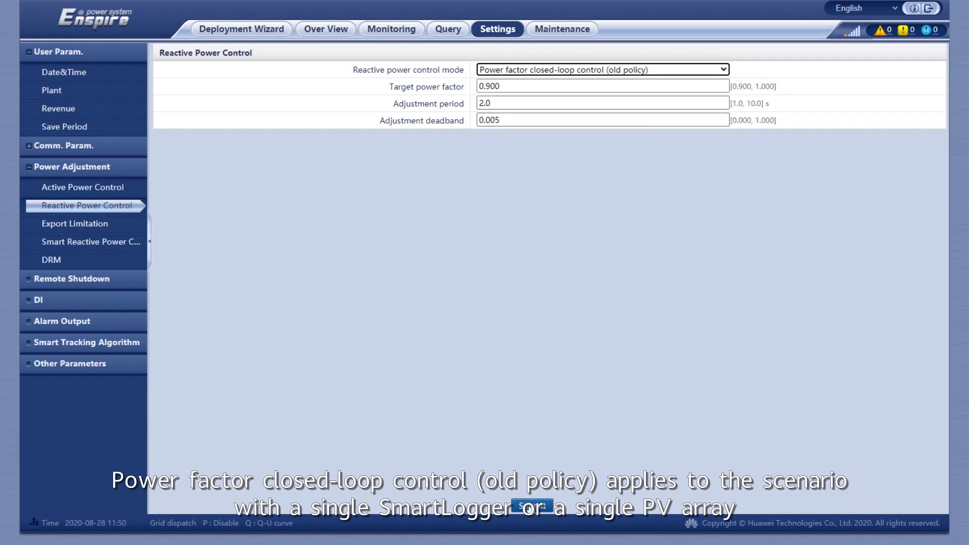
{"action": "left_click", "coordinate": [530, 508]}
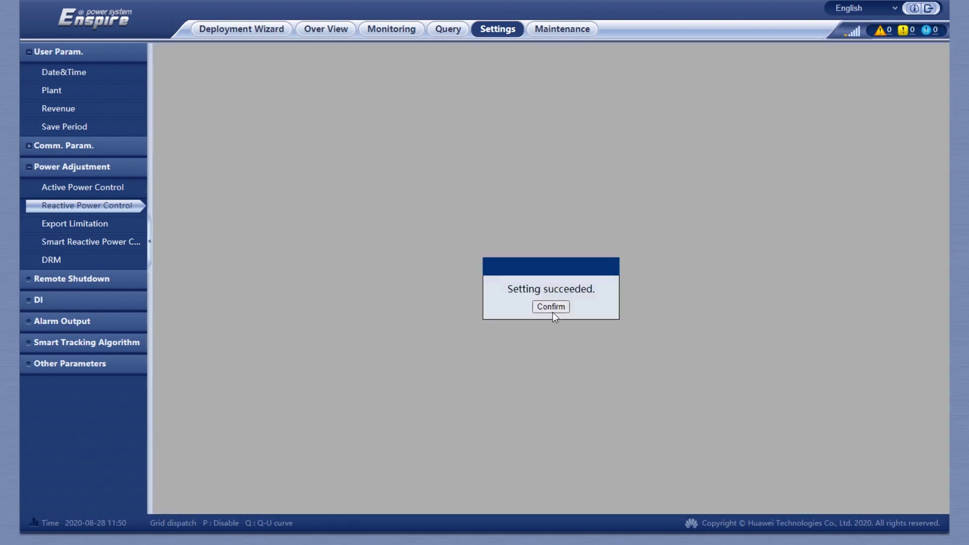
{"action": "left_click", "coordinate": [552, 308]}
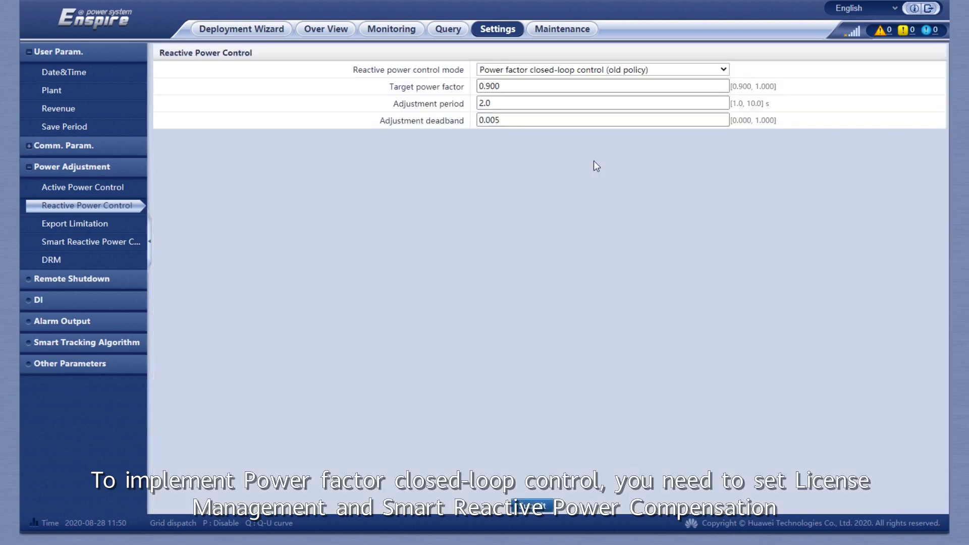
Step: Go to Maintenance > License Management to list the inverter and logger license status
{"action": "left_click", "coordinate": [601, 70]}
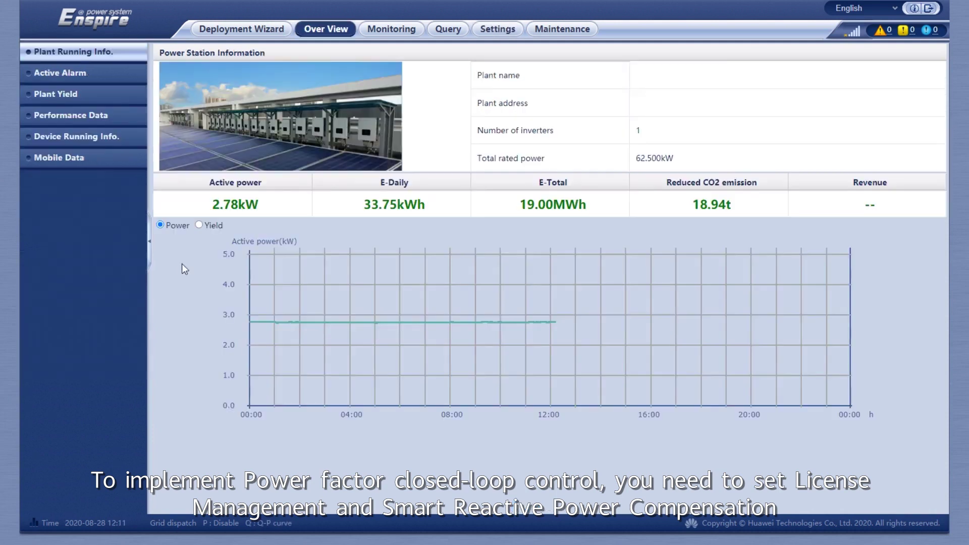
{"action": "left_click", "coordinate": [562, 30]}
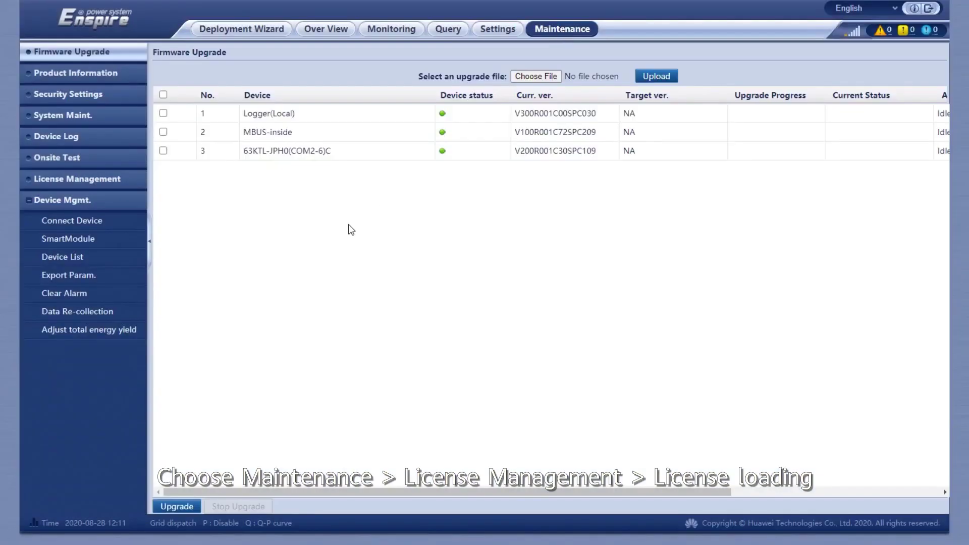
{"action": "left_click", "coordinate": [125, 188]}
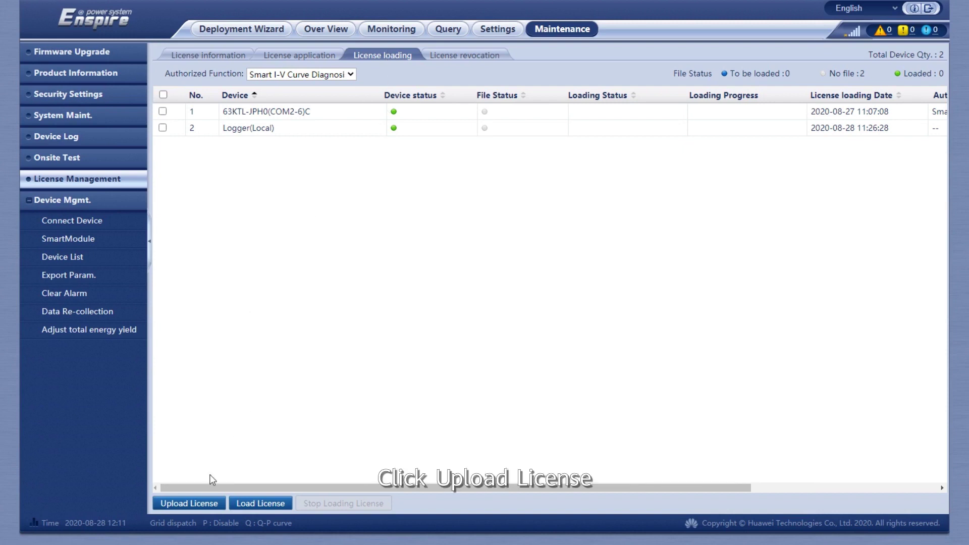
Step: Upload the license file, accepting the file-size warning
{"action": "left_click", "coordinate": [201, 506]}
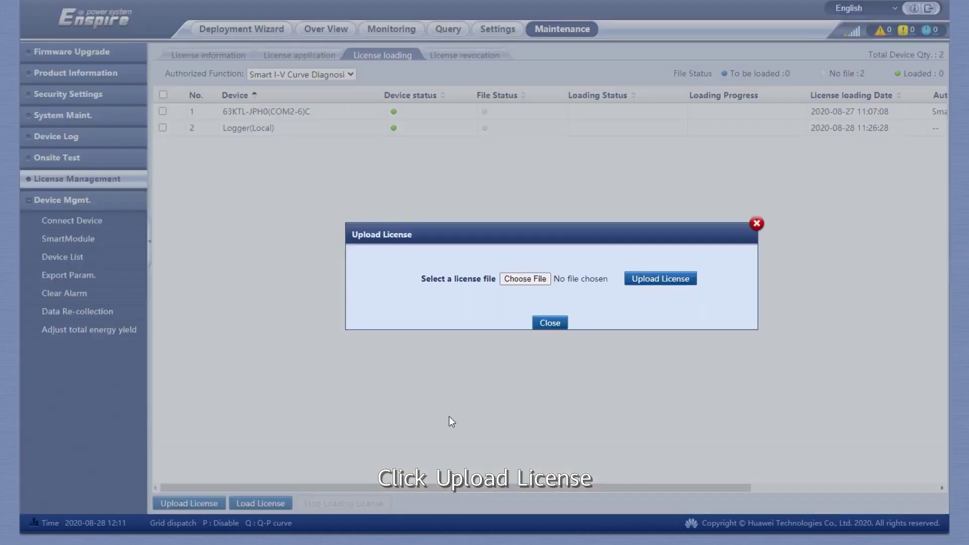
{"action": "left_click", "coordinate": [539, 279]}
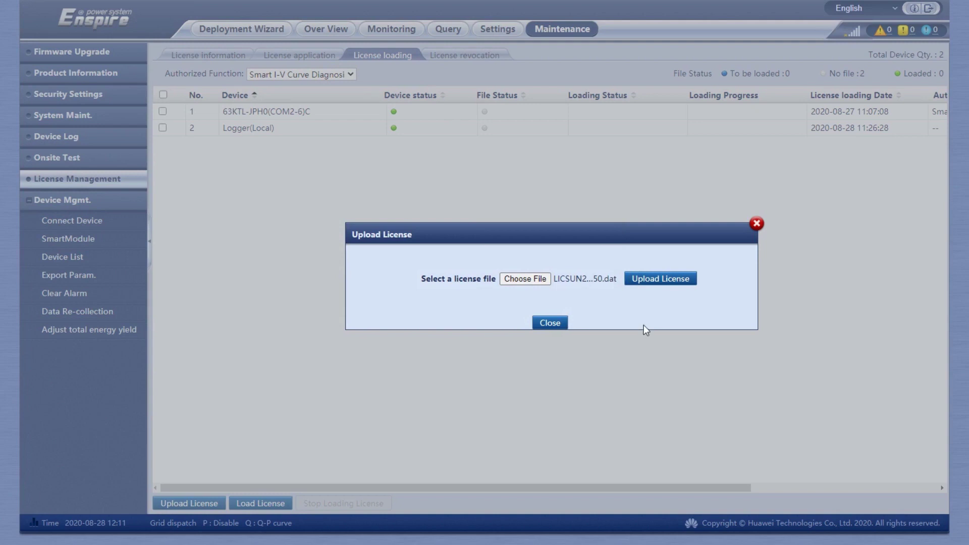
{"action": "left_click", "coordinate": [654, 285]}
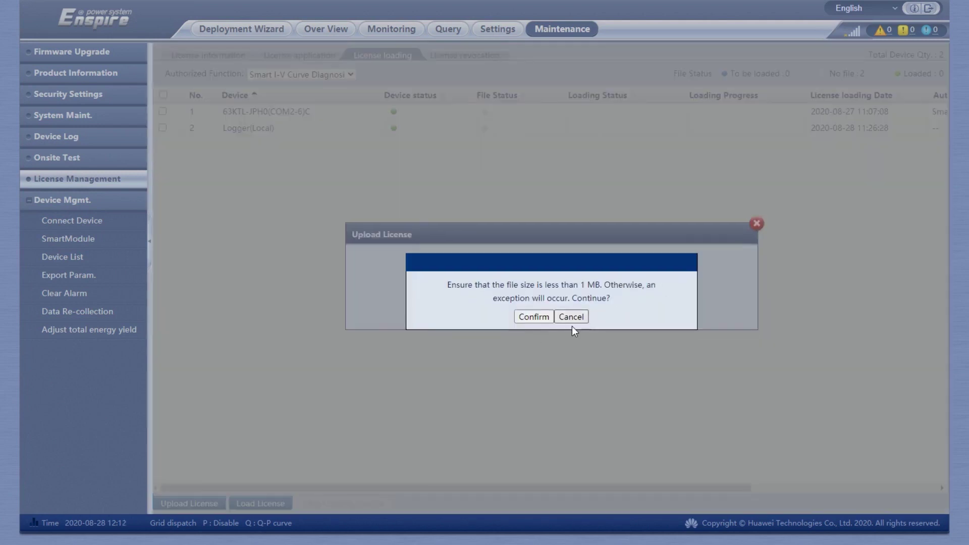
{"action": "left_click", "coordinate": [535, 322]}
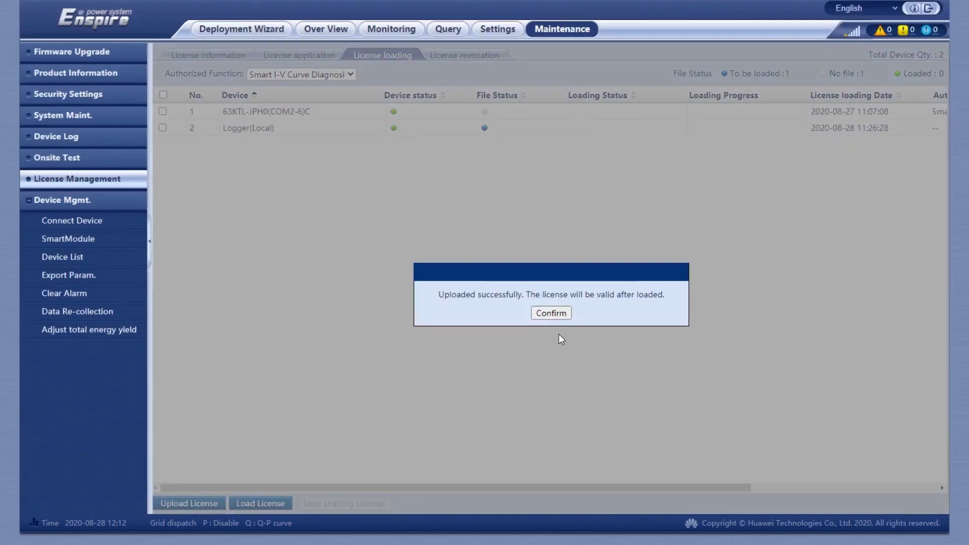
{"action": "left_click", "coordinate": [558, 315]}
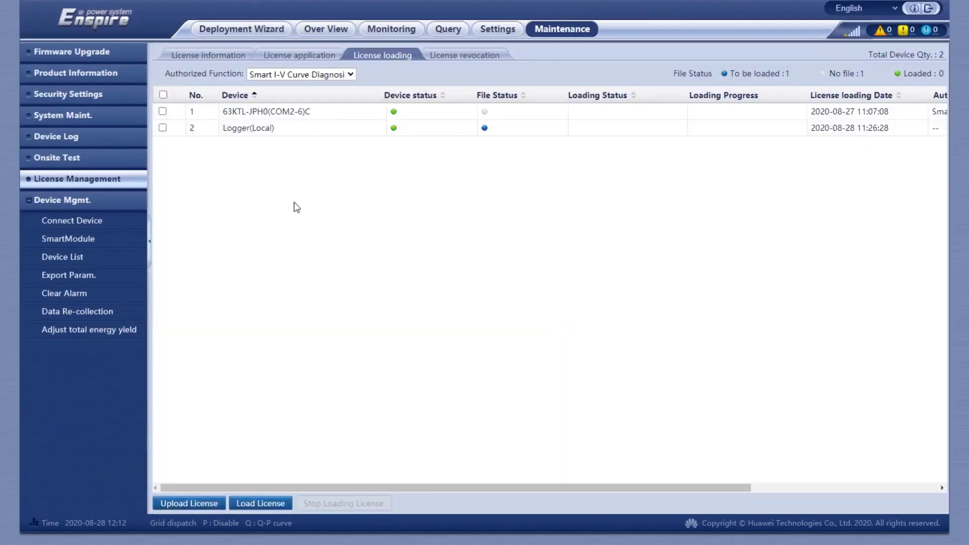
Step: Load the uploaded license onto Logger(Local) and check the license information list
{"action": "left_click", "coordinate": [163, 128]}
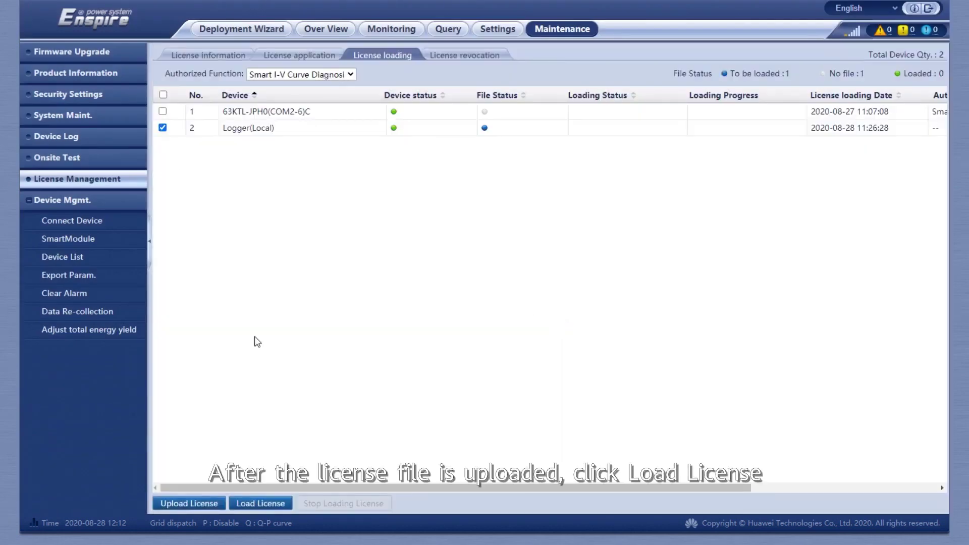
{"action": "left_click", "coordinate": [262, 502]}
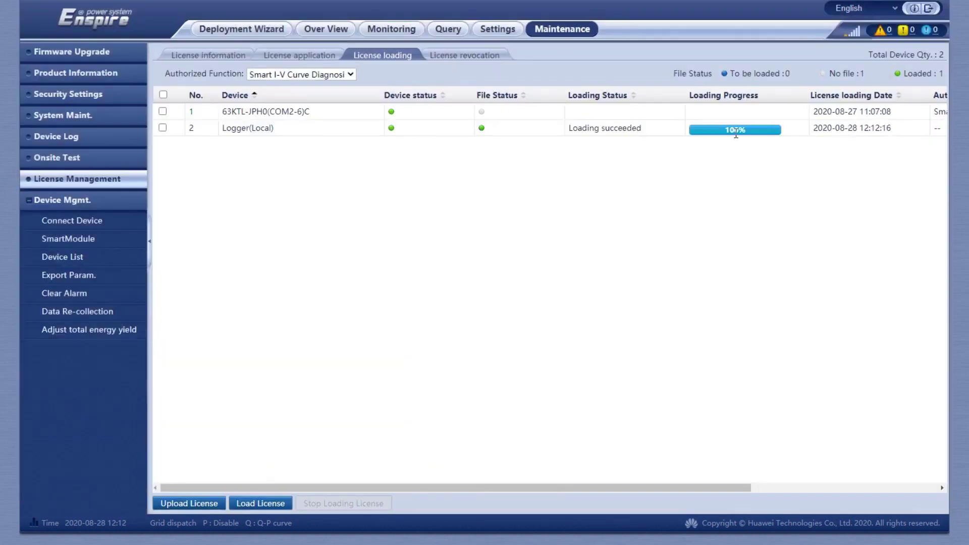
{"action": "left_click", "coordinate": [201, 54]}
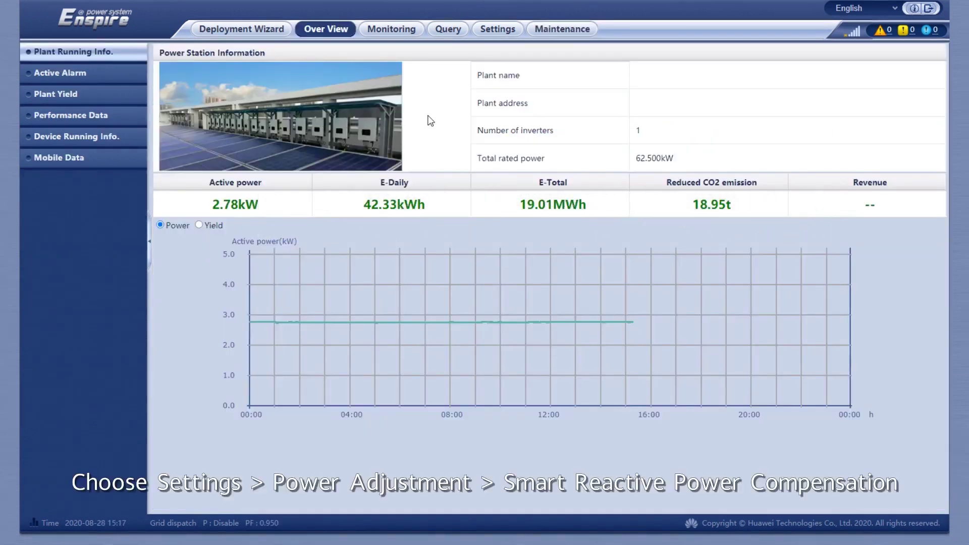
Step: Open the Smart Reactive Power Compensation wizard under Settings > Power Adjustment
{"action": "left_click", "coordinate": [498, 36]}
{"action": "left_click", "coordinate": [99, 173]}
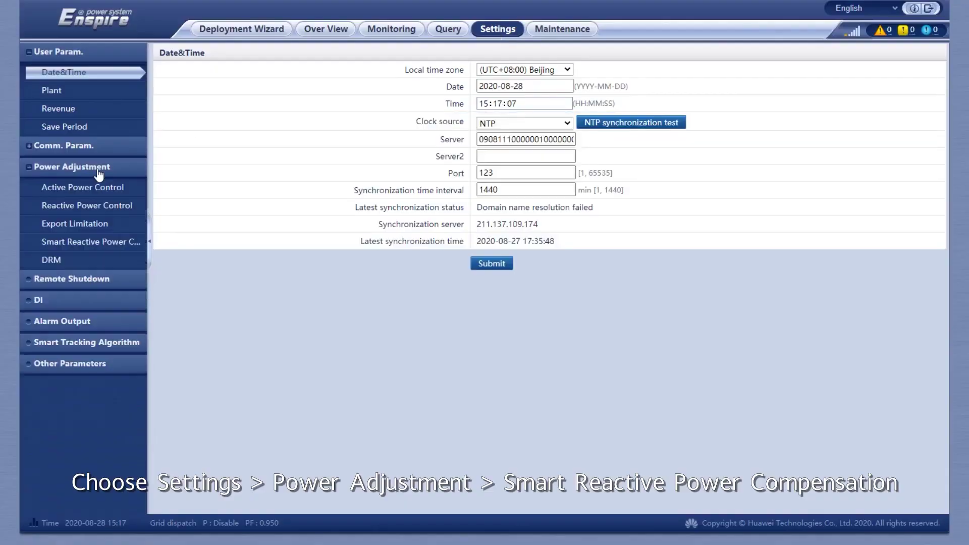
{"action": "left_click", "coordinate": [85, 243]}
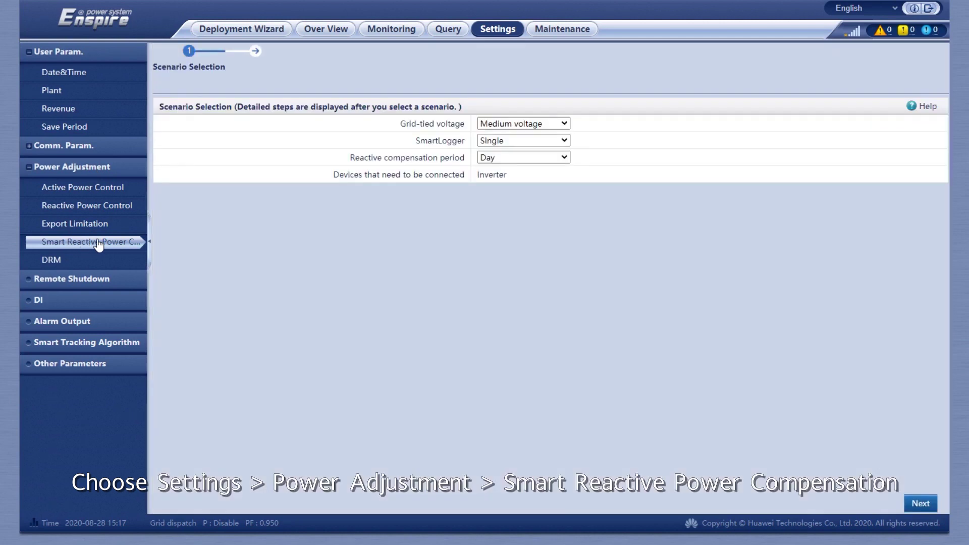
Step: Keep the Medium voltage, Single SmartLogger, Day scenario after reviewing the help notes
{"action": "left_click", "coordinate": [564, 123]}
{"action": "left_click", "coordinate": [563, 141]}
{"action": "left_click", "coordinate": [564, 140]}
{"action": "left_click", "coordinate": [565, 151]}
{"action": "left_click", "coordinate": [564, 157]}
{"action": "left_click", "coordinate": [565, 157]}
{"action": "left_click", "coordinate": [924, 106]}
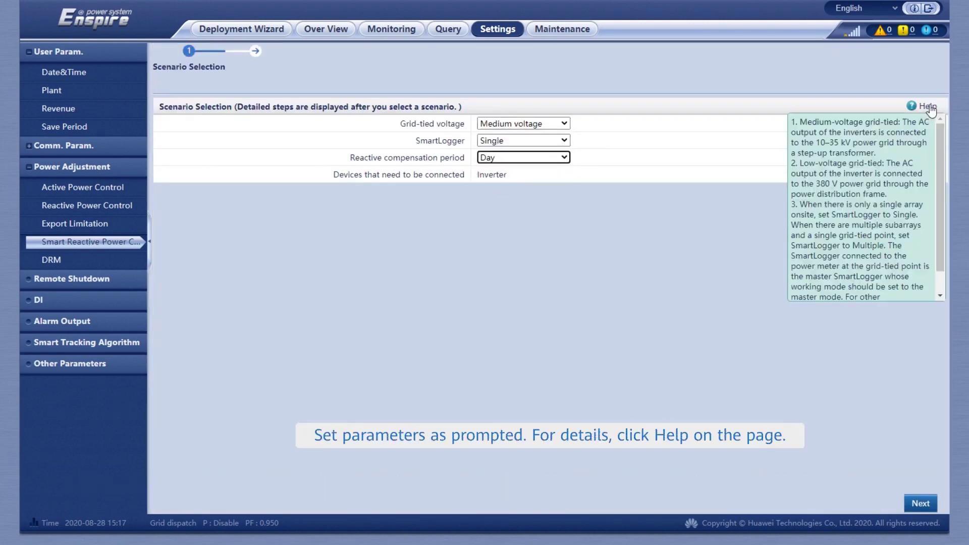
{"action": "left_click_drag", "start_coordinate": [937, 121], "coordinate": [941, 151]}
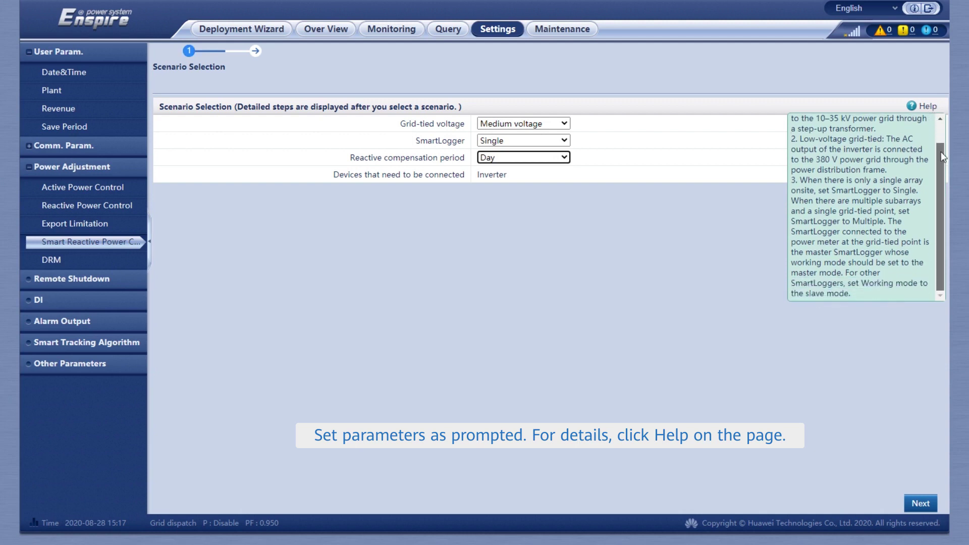
{"action": "left_click", "coordinate": [921, 503]}
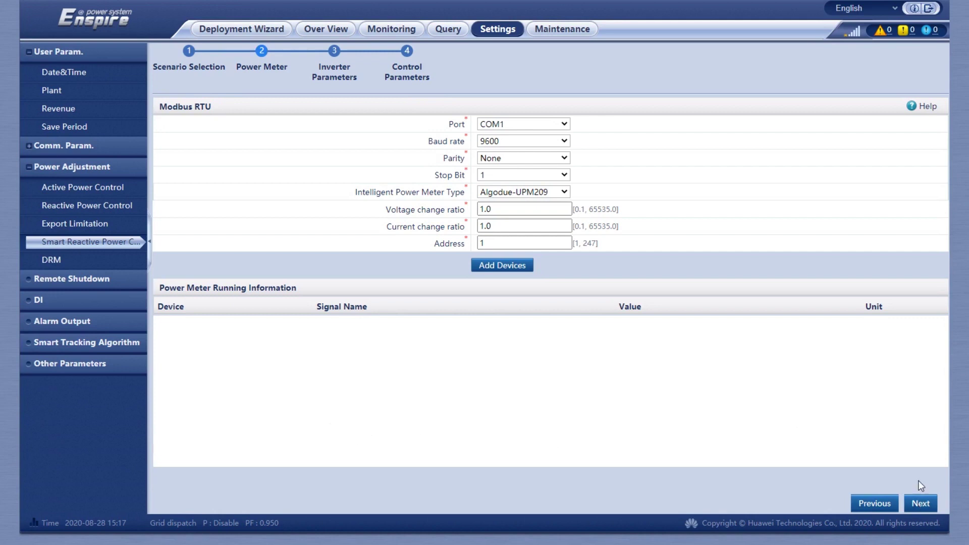
Step: Keep the meter at COM1, 9600 baud, parity None, stop bit 1, Algodue-UPM209
{"action": "left_click", "coordinate": [566, 124]}
{"action": "left_click", "coordinate": [562, 123]}
{"action": "left_click", "coordinate": [566, 141]}
{"action": "left_click", "coordinate": [565, 140]}
{"action": "left_click", "coordinate": [565, 158]}
{"action": "left_click", "coordinate": [566, 171]}
{"action": "left_click", "coordinate": [565, 174]}
{"action": "left_click", "coordinate": [566, 174]}
{"action": "left_click", "coordinate": [566, 190]}
{"action": "left_click", "coordinate": [566, 192]}
{"action": "left_click", "coordinate": [915, 106]}
{"action": "scroll", "coordinate": [939, 128], "scroll_direction": "up", "scroll_amount": 1}
{"action": "left_click_drag", "start_coordinate": [939, 128], "coordinate": [945, 236]}
Step: Add the Algodue-UPM209 meter as a device and continue to inverter parameters
{"action": "left_click", "coordinate": [505, 268]}
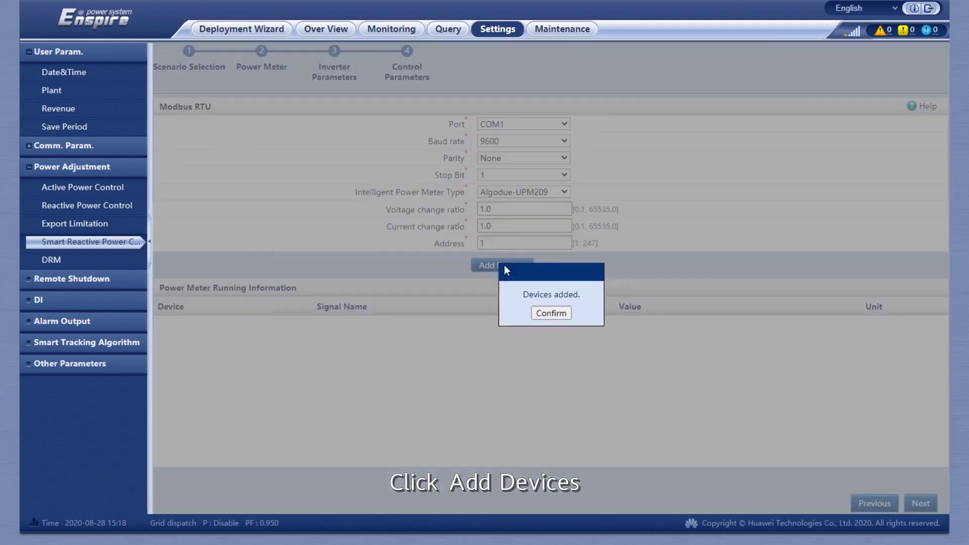
{"action": "left_click", "coordinate": [548, 311]}
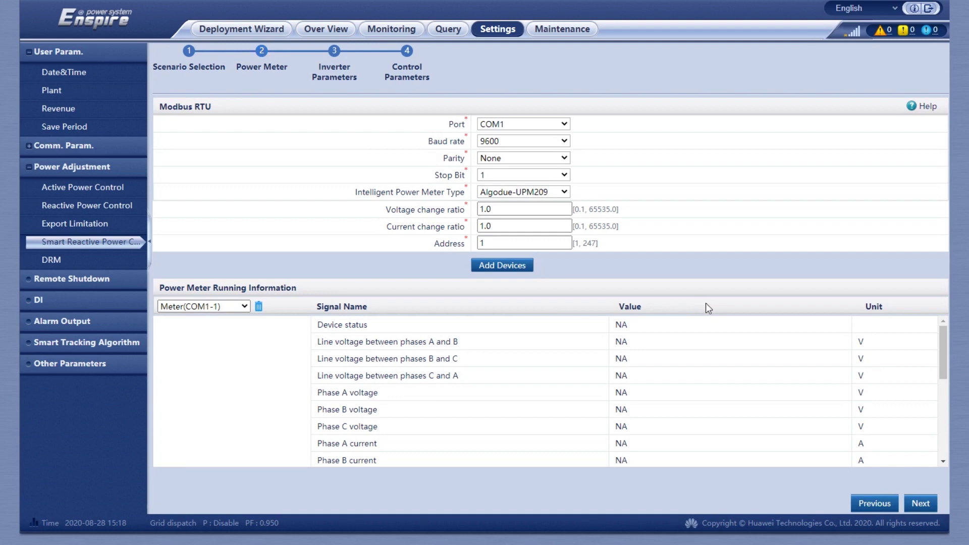
{"action": "left_click", "coordinate": [922, 502]}
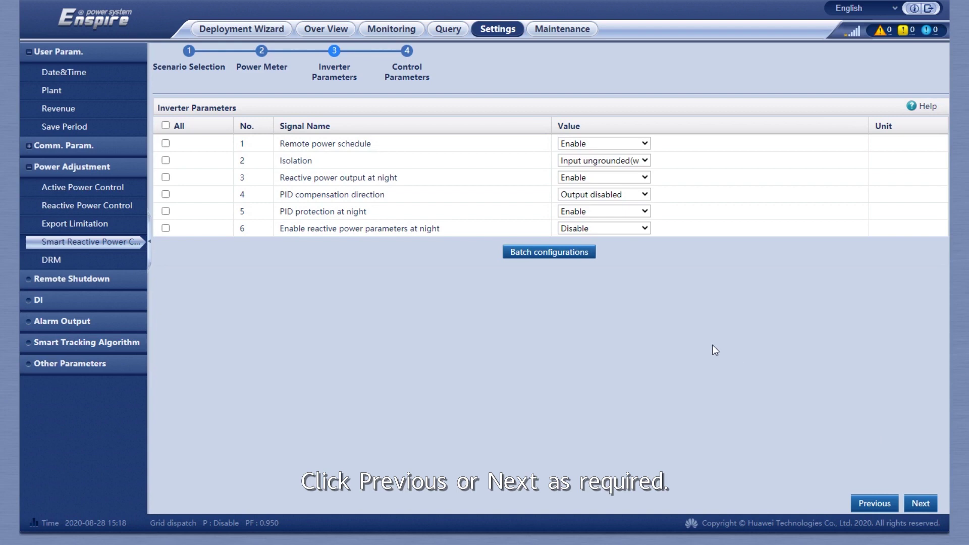
{"action": "left_click", "coordinate": [646, 144]}
{"action": "left_click", "coordinate": [648, 144]}
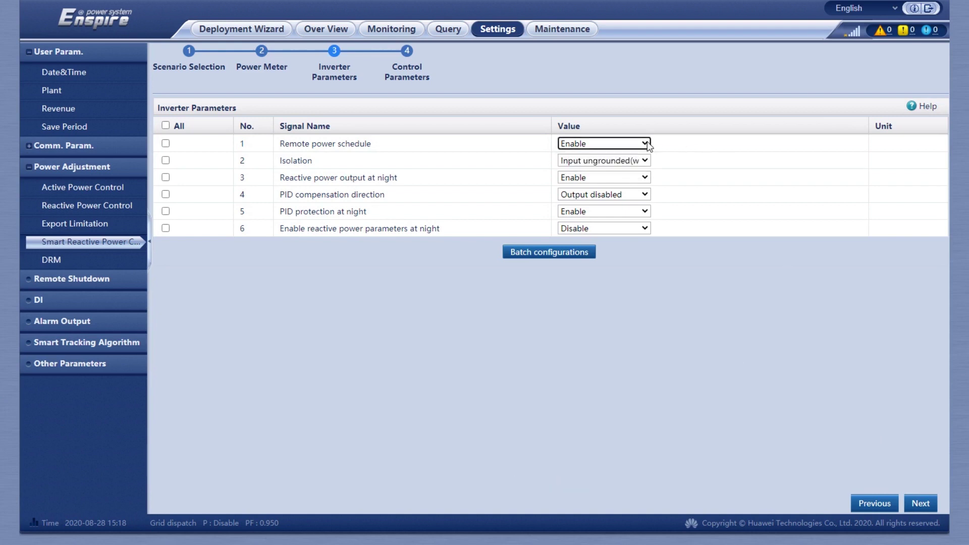
{"action": "left_click", "coordinate": [647, 159]}
{"action": "left_click", "coordinate": [647, 160]}
{"action": "left_click", "coordinate": [647, 179]}
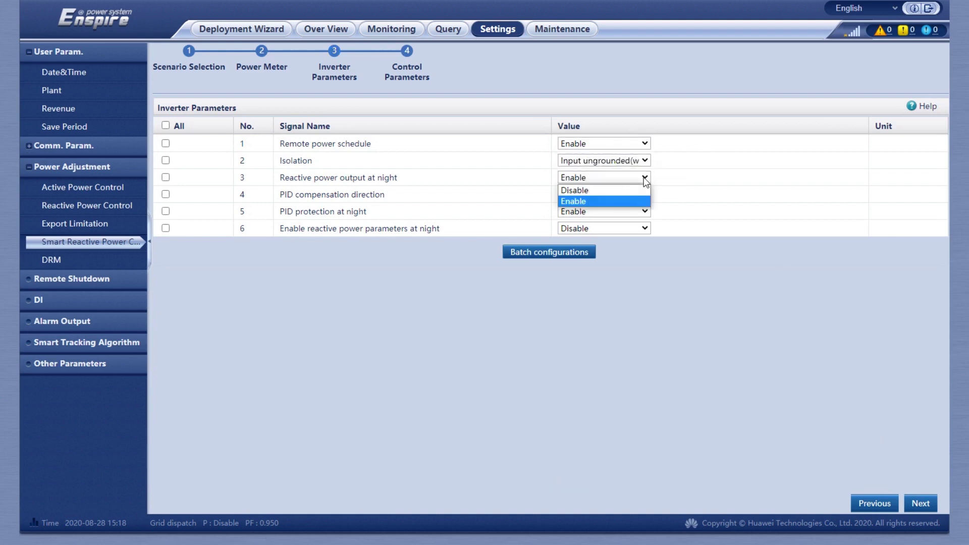
{"action": "left_click", "coordinate": [647, 180]}
{"action": "left_click", "coordinate": [648, 195]}
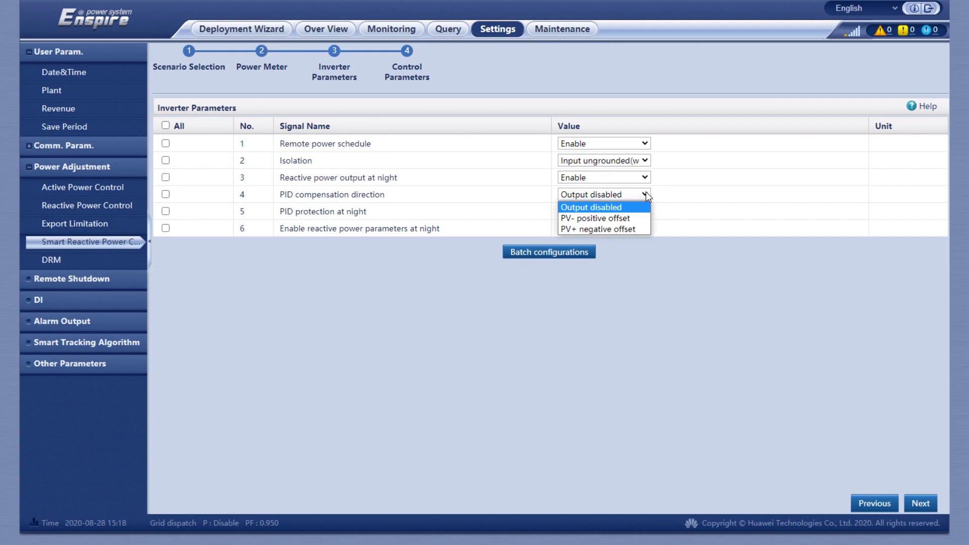
{"action": "left_click", "coordinate": [647, 195]}
{"action": "left_click", "coordinate": [648, 212]}
{"action": "left_click", "coordinate": [648, 211]}
{"action": "left_click", "coordinate": [648, 228]}
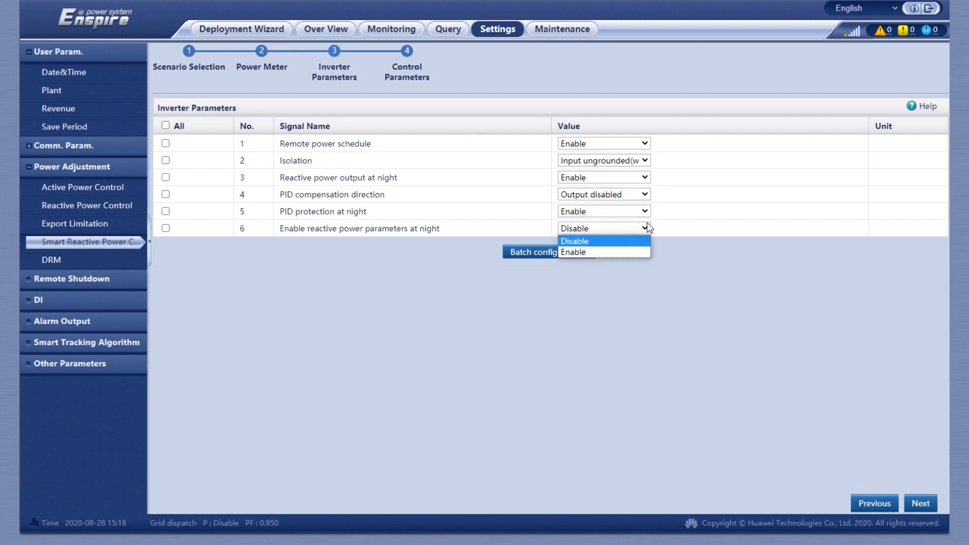
{"action": "left_click", "coordinate": [649, 228]}
{"action": "left_click", "coordinate": [912, 106]}
{"action": "mouse_move", "coordinate": [938, 201]}
{"action": "left_mouse_down"}
{"action": "mouse_move", "coordinate": [941, 123]}
{"action": "mouse_move", "coordinate": [950, 214]}
{"action": "left_mouse_up"}
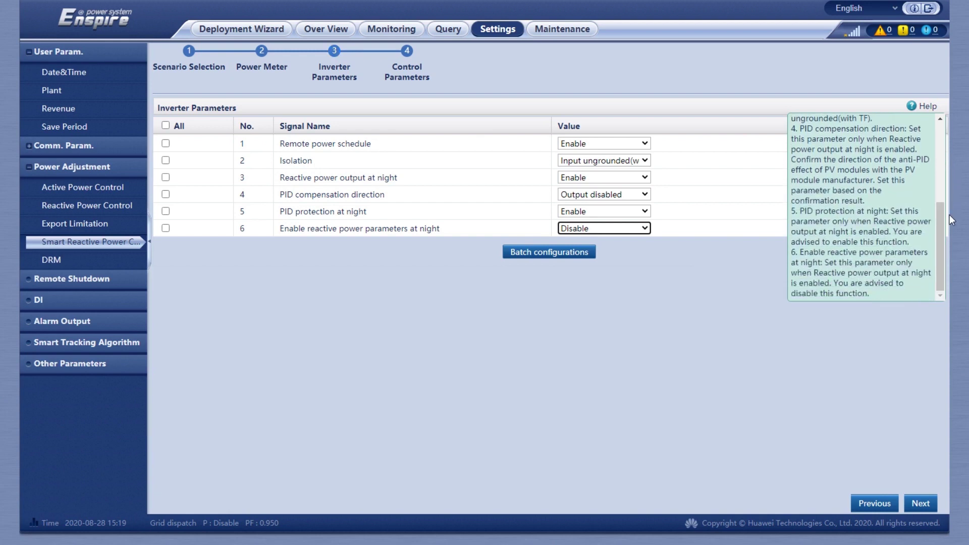
{"action": "left_click", "coordinate": [875, 323]}
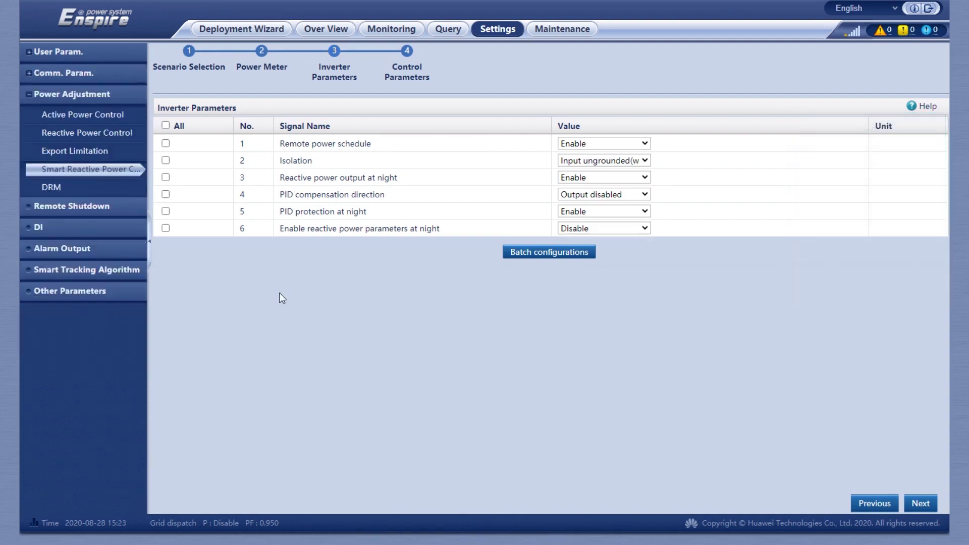
Step: Batch-apply all six inverter parameters to the 63KTL-JPH0(COM2-6)C inverter, getting 6 successes
{"action": "left_click", "coordinate": [165, 125]}
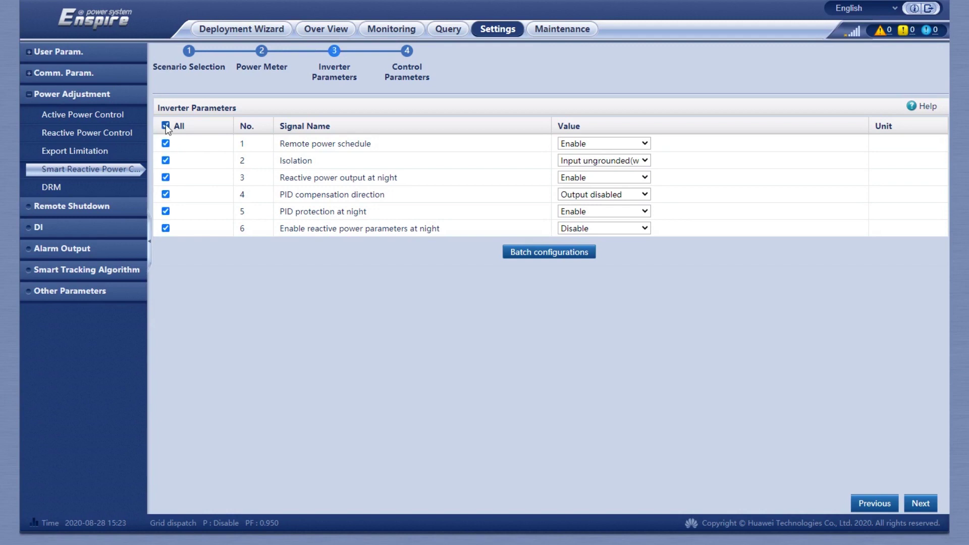
{"action": "left_click", "coordinate": [550, 257]}
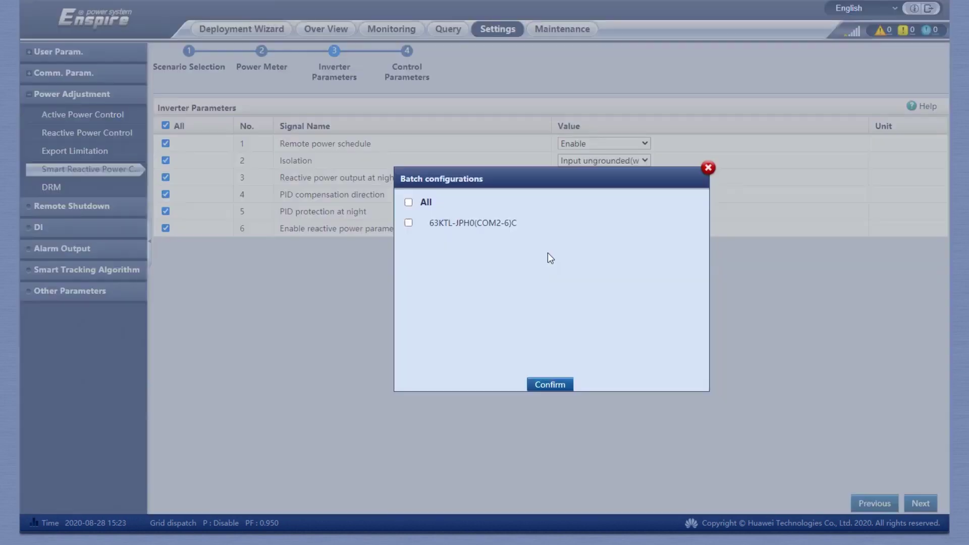
{"action": "left_click", "coordinate": [409, 203]}
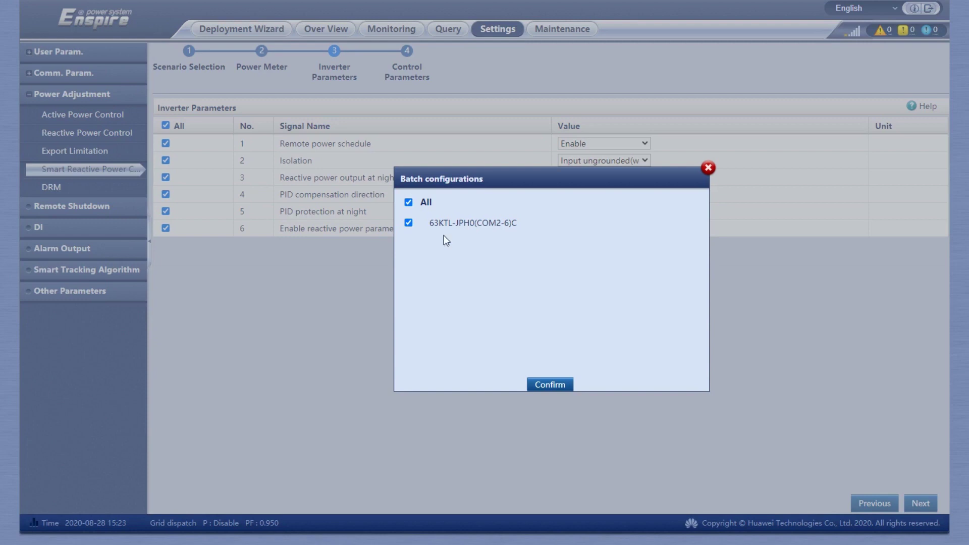
{"action": "left_click", "coordinate": [552, 385]}
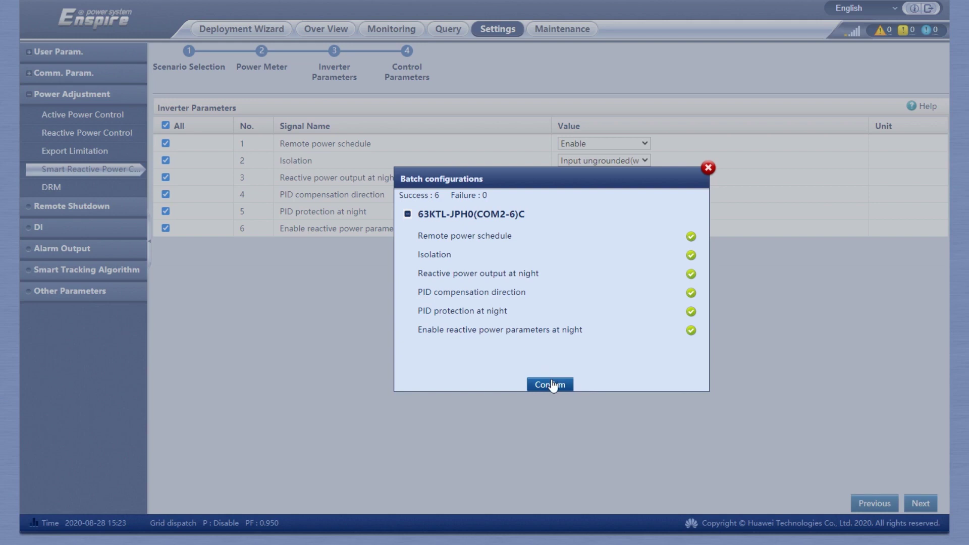
{"action": "left_click", "coordinate": [552, 385]}
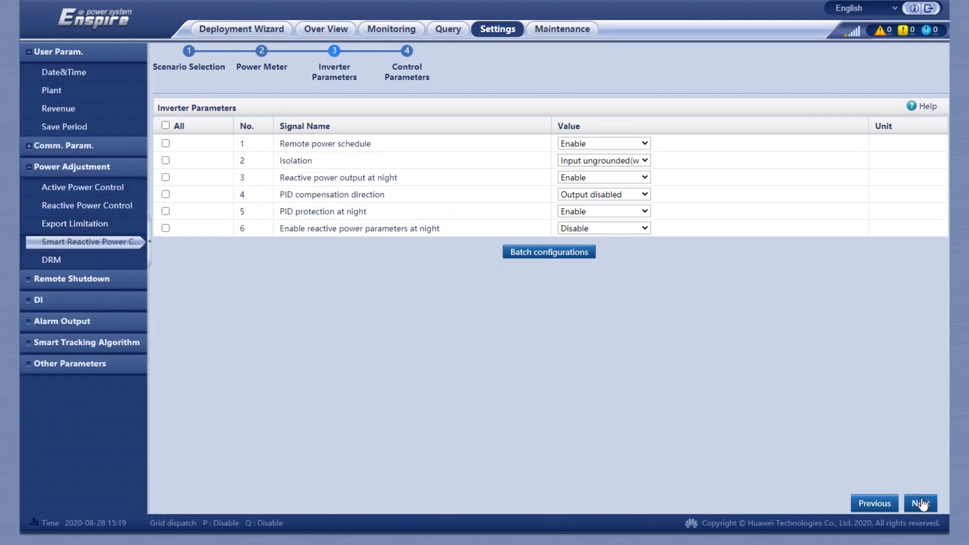
Step: Advance to the Control Parameters step and read its help notes
{"action": "left_click", "coordinate": [921, 504]}
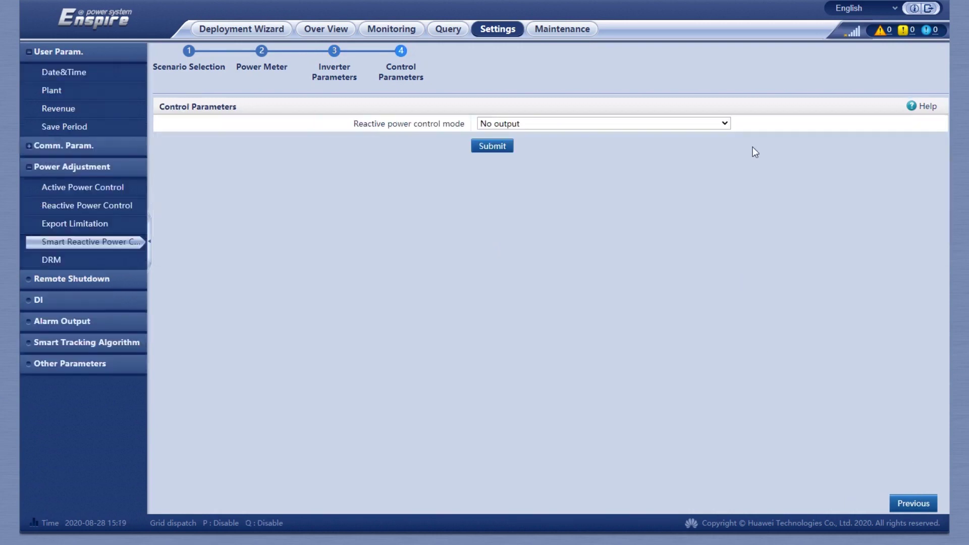
{"action": "left_click", "coordinate": [923, 106]}
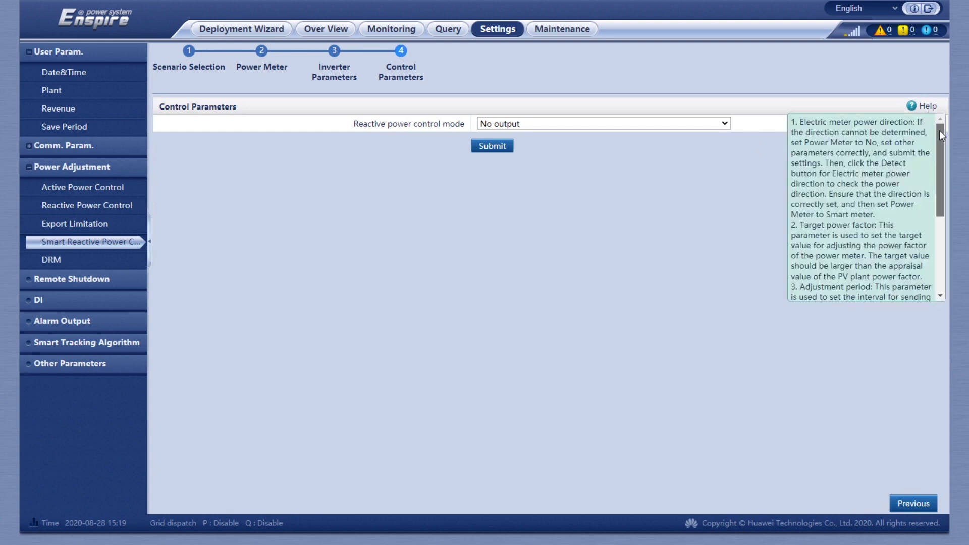
{"action": "left_click_drag", "start_coordinate": [940, 130], "coordinate": [943, 164]}
{"action": "left_click_drag", "start_coordinate": [943, 175], "coordinate": [944, 208]}
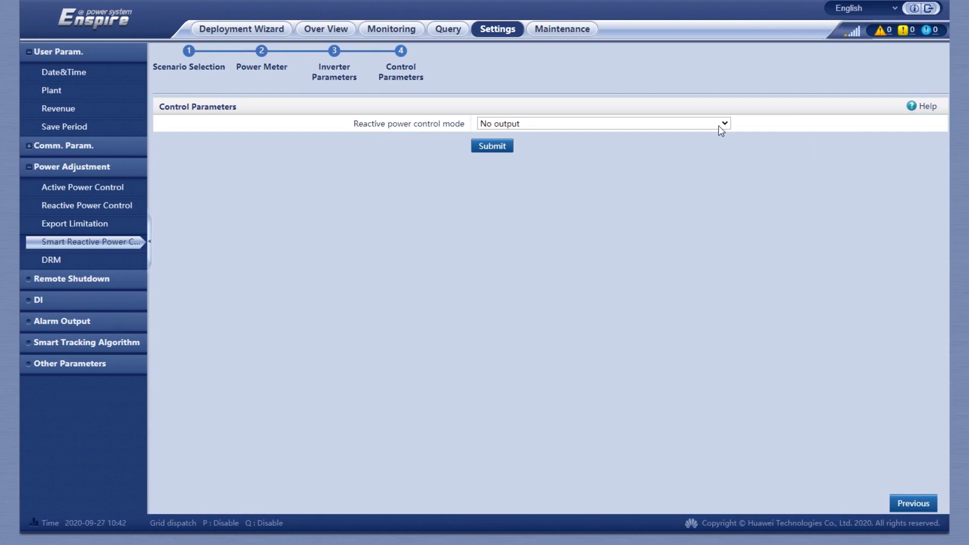
Step: Set Power factor closed-loop control with target 0.950 and review meter direction and Power Meter
{"action": "left_click", "coordinate": [721, 123]}
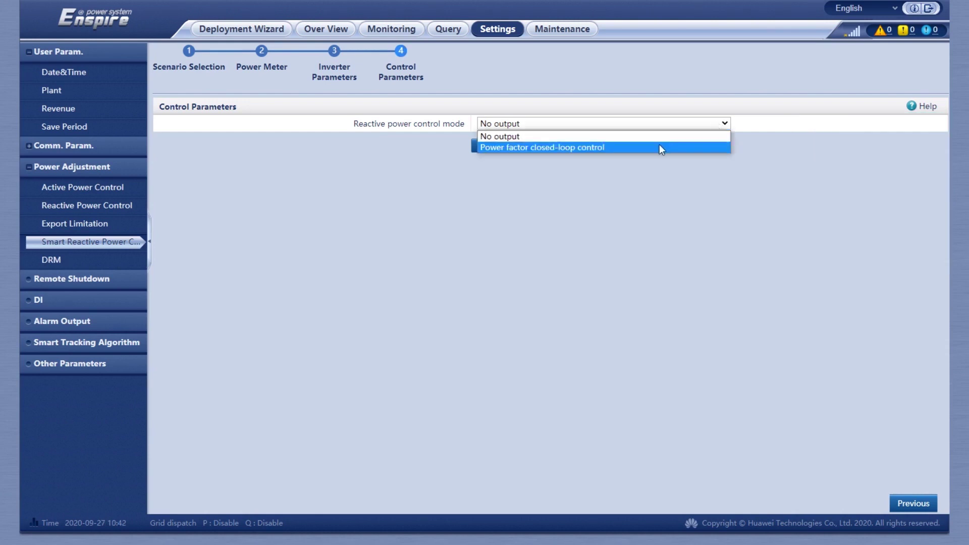
{"action": "left_click", "coordinate": [662, 147]}
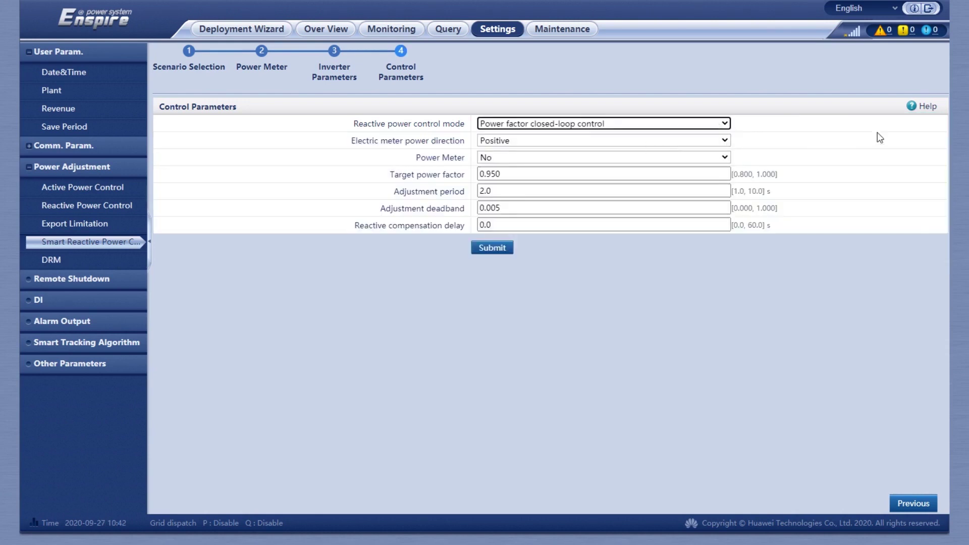
{"action": "mouse_move", "coordinate": [918, 107]}
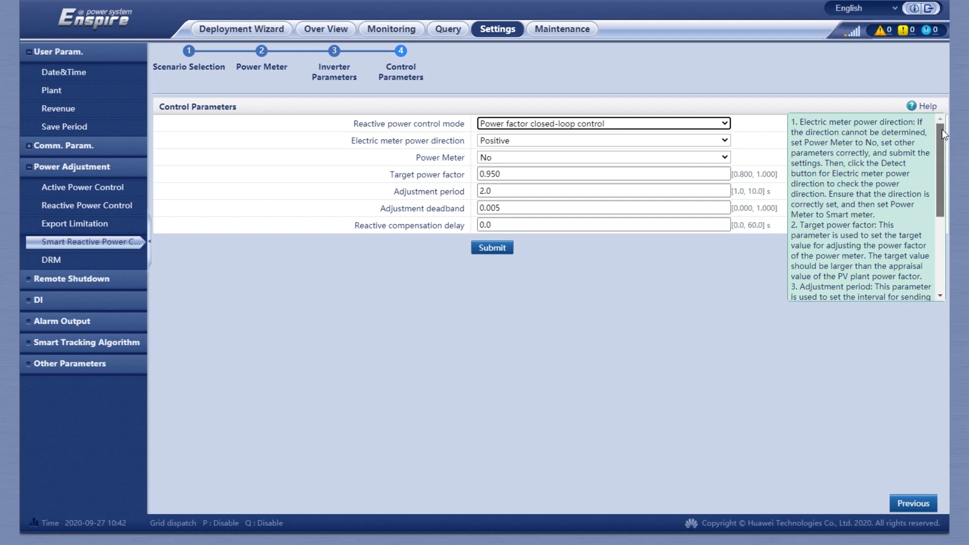
{"action": "mouse_move", "coordinate": [942, 129]}
{"action": "left_mouse_down"}
{"action": "mouse_move", "coordinate": [944, 205]}
{"action": "mouse_move", "coordinate": [938, 124]}
{"action": "left_mouse_up"}
{"action": "left_click", "coordinate": [726, 142]}
{"action": "left_click", "coordinate": [723, 157]}
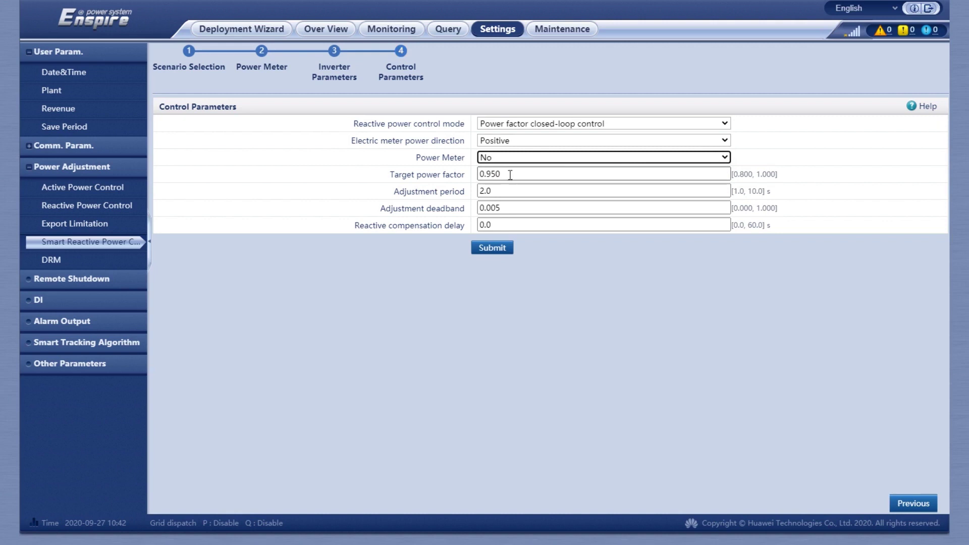
Step: Submit the control parameters and detect the electric meter's power direction
{"action": "left_click", "coordinate": [497, 248]}
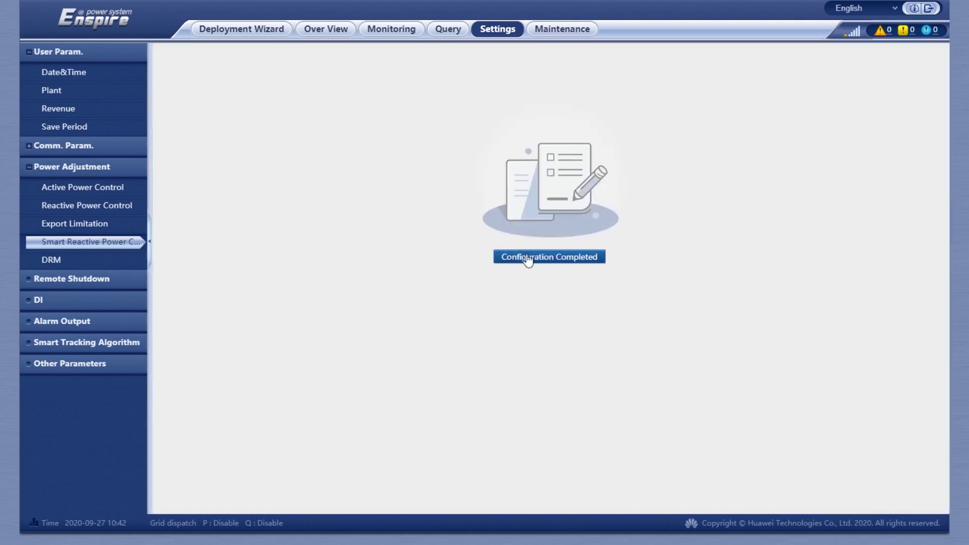
{"action": "left_click", "coordinate": [526, 254]}
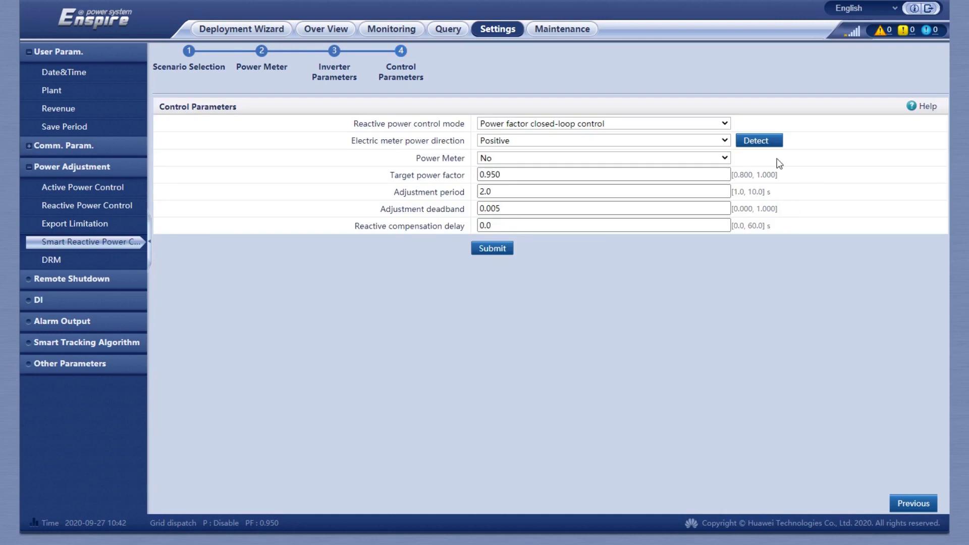
{"action": "left_click", "coordinate": [765, 145]}
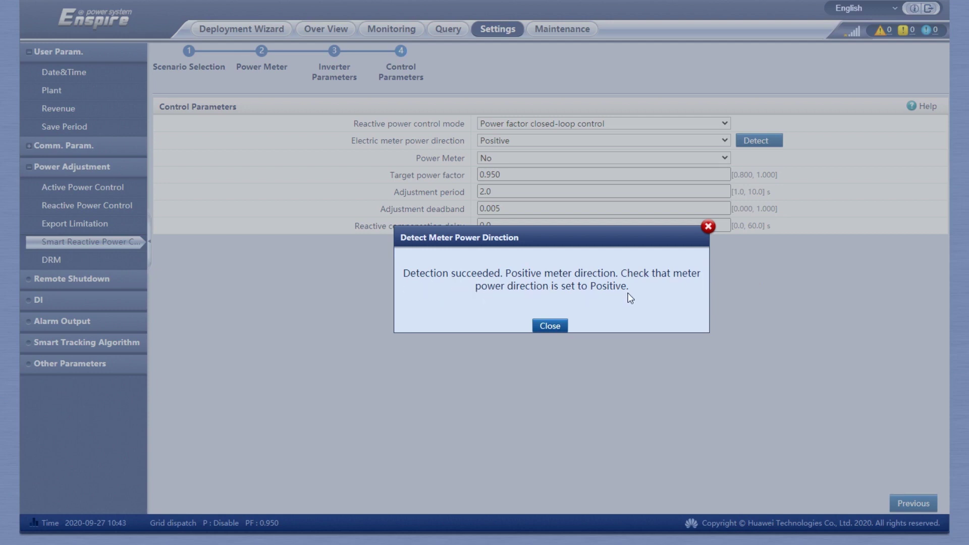
{"action": "left_click", "coordinate": [555, 327]}
Step: Switch the power meter to Smart meter and resubmit the wizard
{"action": "left_click", "coordinate": [725, 157]}
{"action": "left_click", "coordinate": [711, 182]}
{"action": "left_click", "coordinate": [551, 326]}
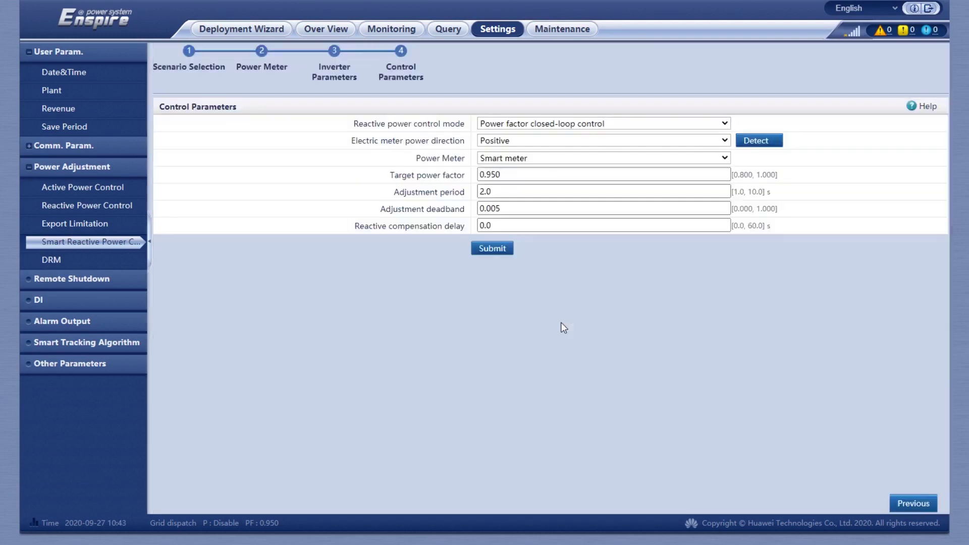
{"action": "left_click", "coordinate": [493, 249]}
{"action": "left_click", "coordinate": [536, 257]}
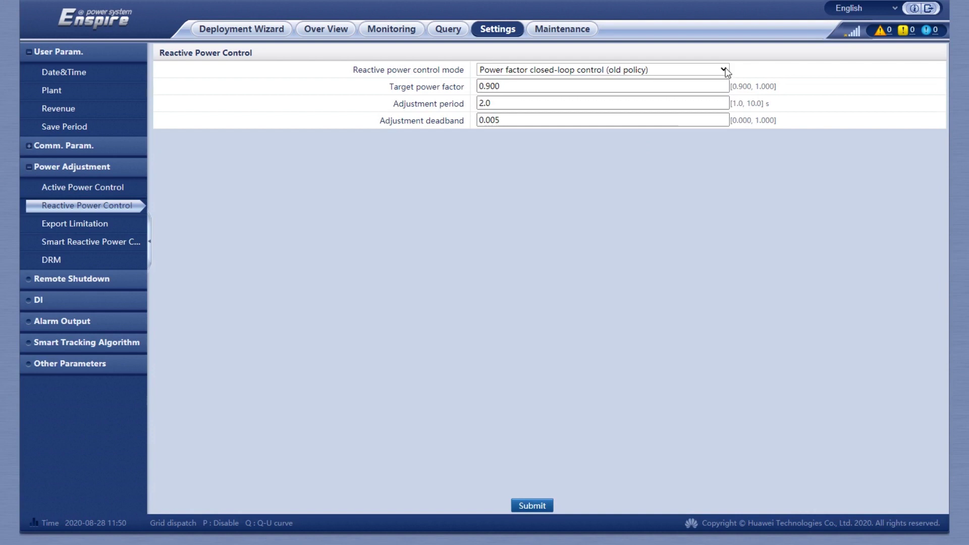
Step: Save Power factor closed-loop control with Positive direction and Smart meter at target 0.950
{"action": "left_click", "coordinate": [725, 70]}
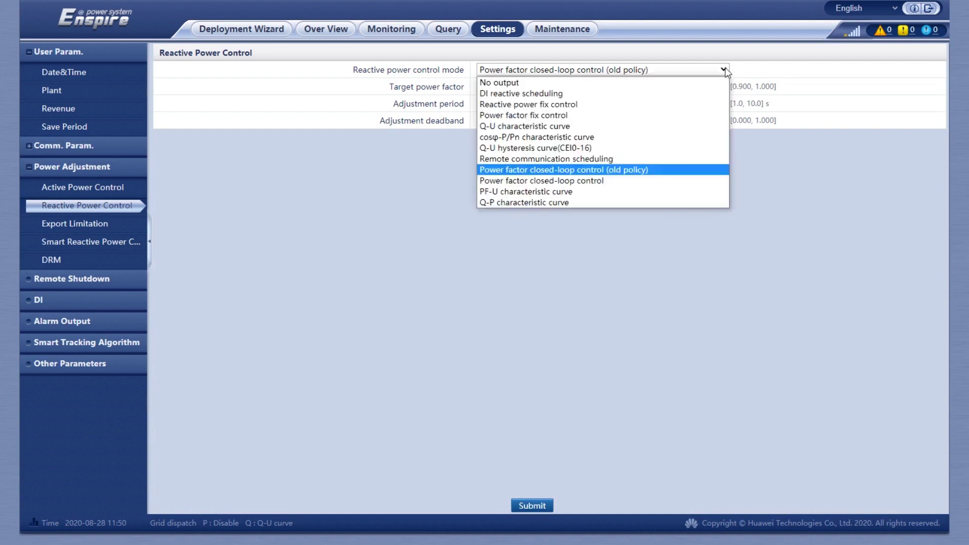
{"action": "left_click", "coordinate": [601, 180]}
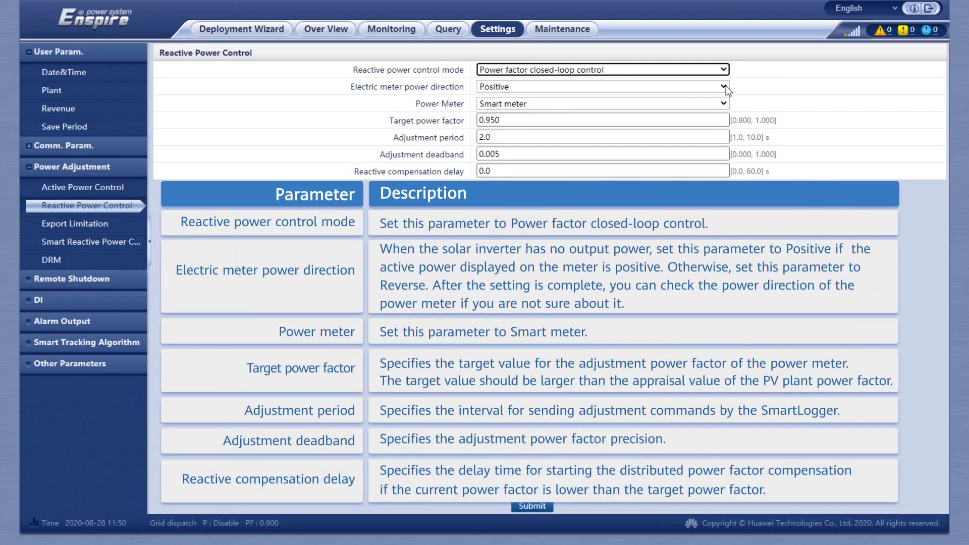
{"action": "left_click", "coordinate": [725, 88]}
{"action": "left_click", "coordinate": [726, 86]}
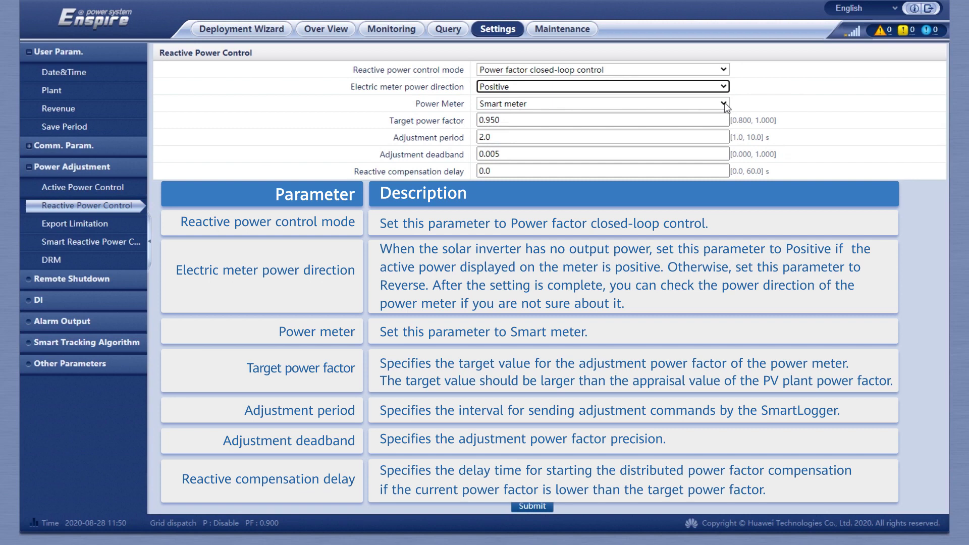
{"action": "left_click", "coordinate": [725, 105]}
{"action": "left_click", "coordinate": [726, 107]}
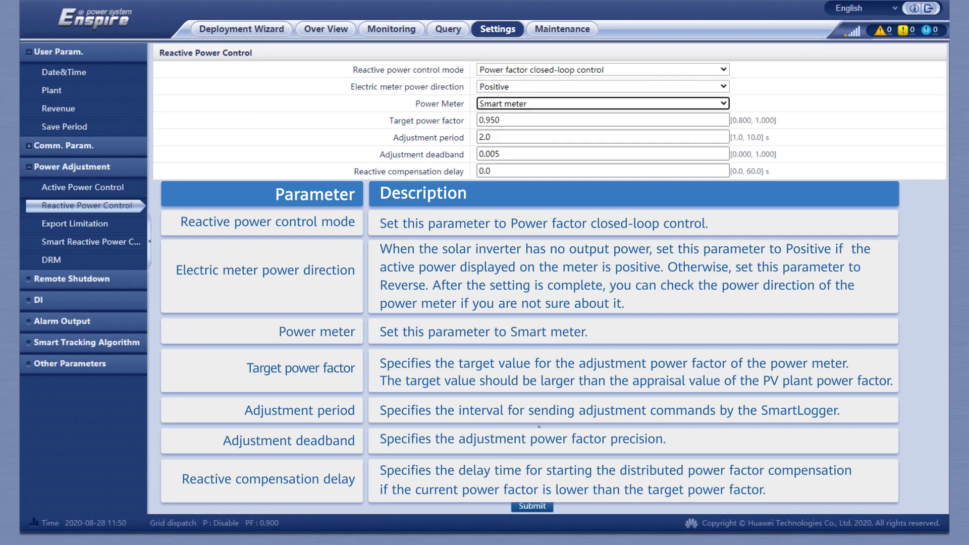
{"action": "left_click", "coordinate": [537, 506]}
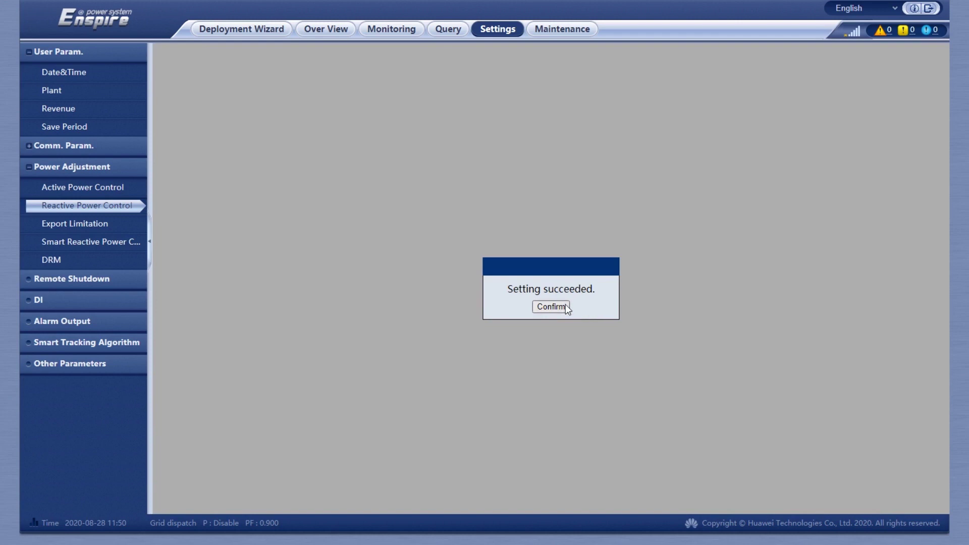
{"action": "left_click", "coordinate": [551, 307]}
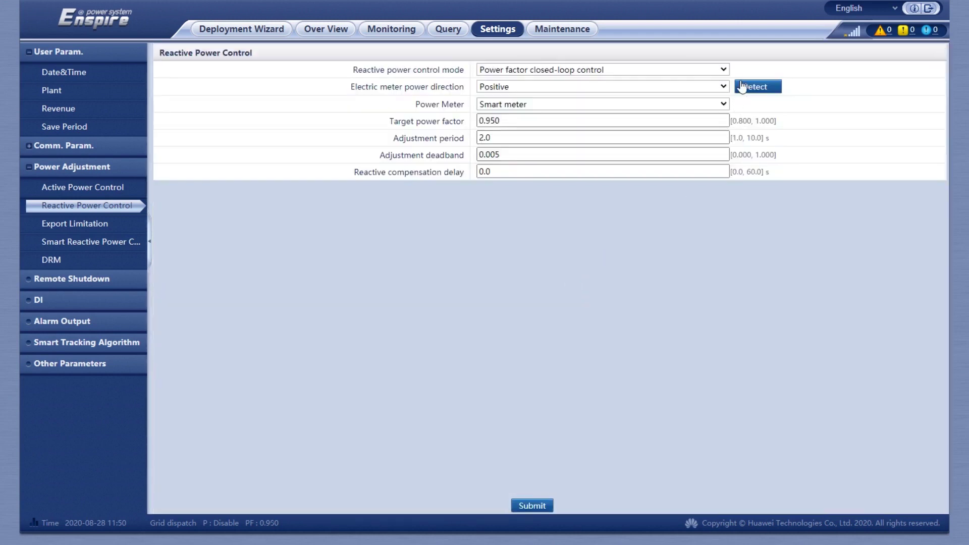
Step: Save reactive power control as the PF-U characteristic curve with 10 points (95.0%–105.0% U/Un)
{"action": "left_click", "coordinate": [726, 68]}
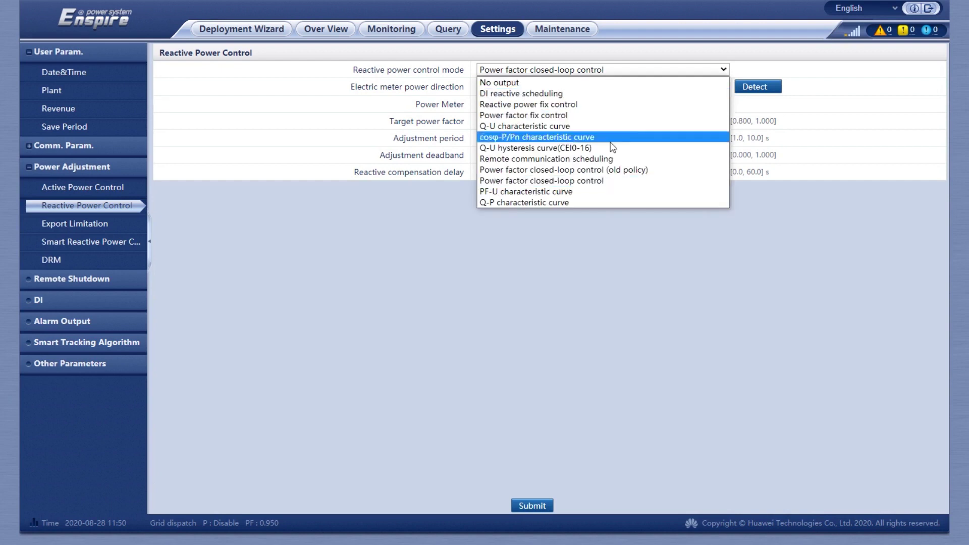
{"action": "left_click", "coordinate": [565, 193]}
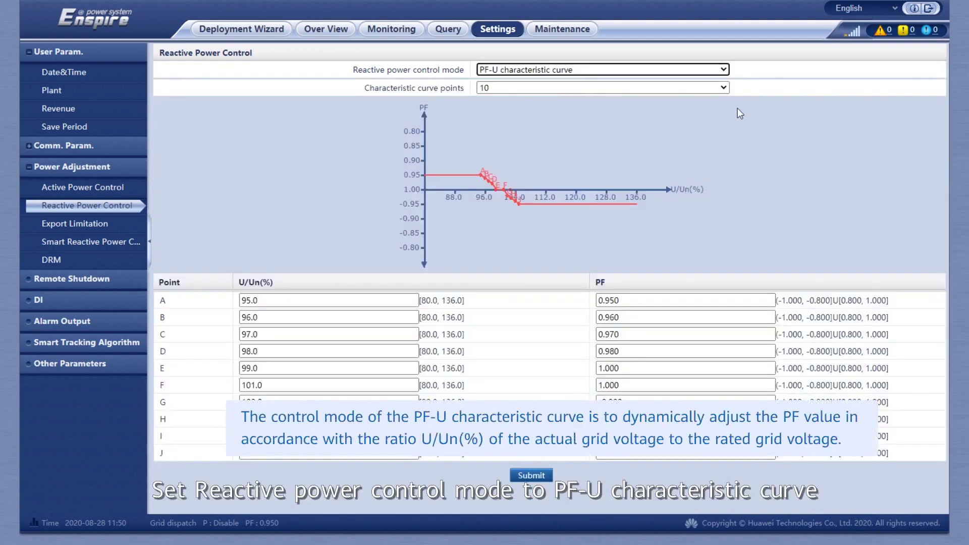
{"action": "left_click", "coordinate": [726, 87]}
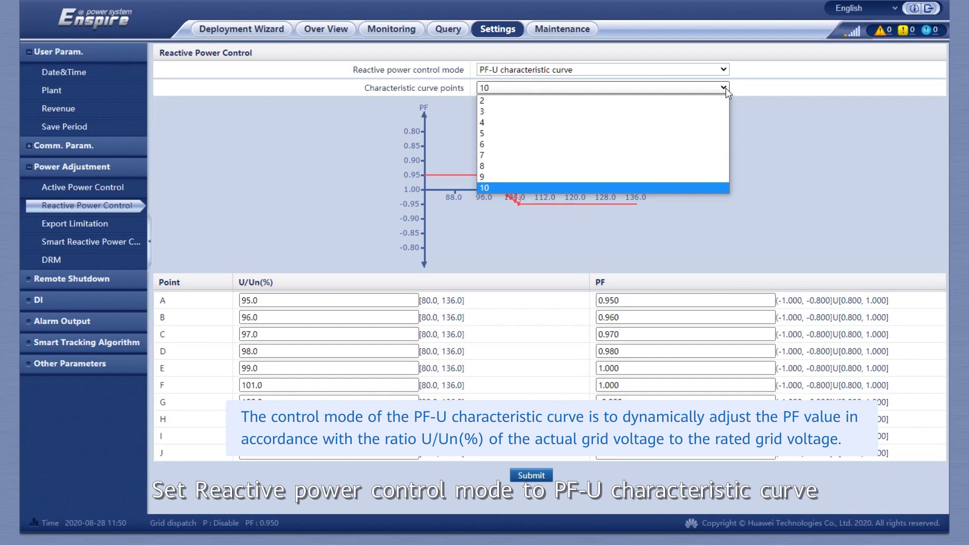
{"action": "left_click", "coordinate": [726, 88]}
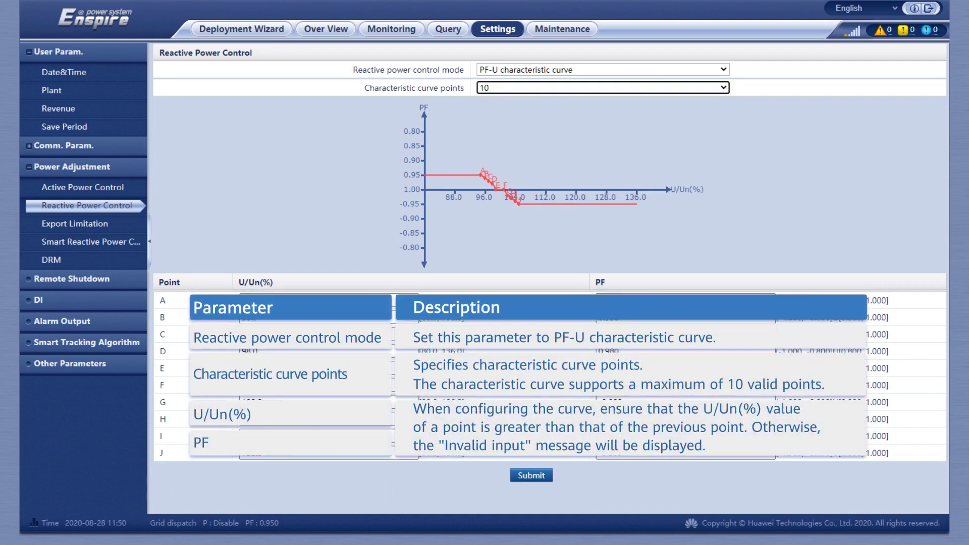
{"action": "left_click", "coordinate": [538, 477]}
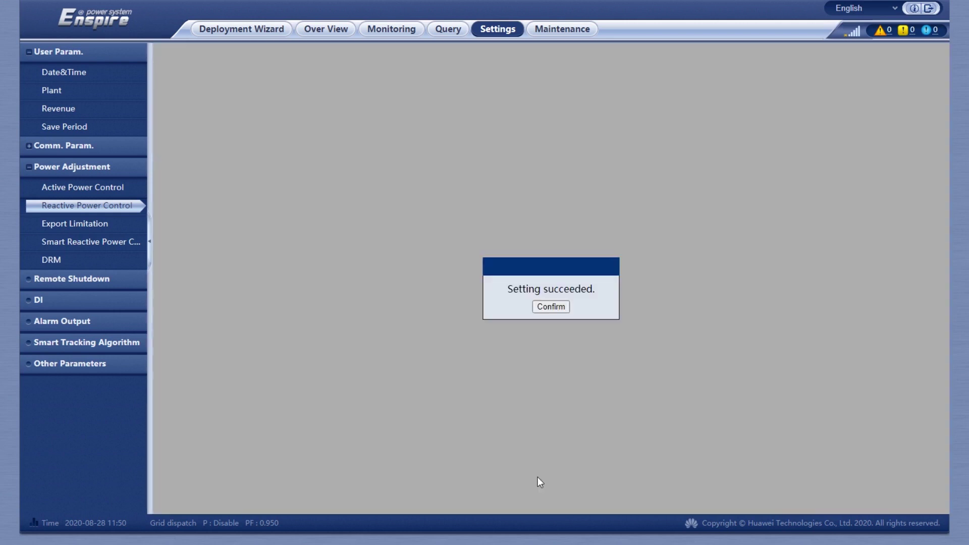
{"action": "left_click", "coordinate": [558, 309]}
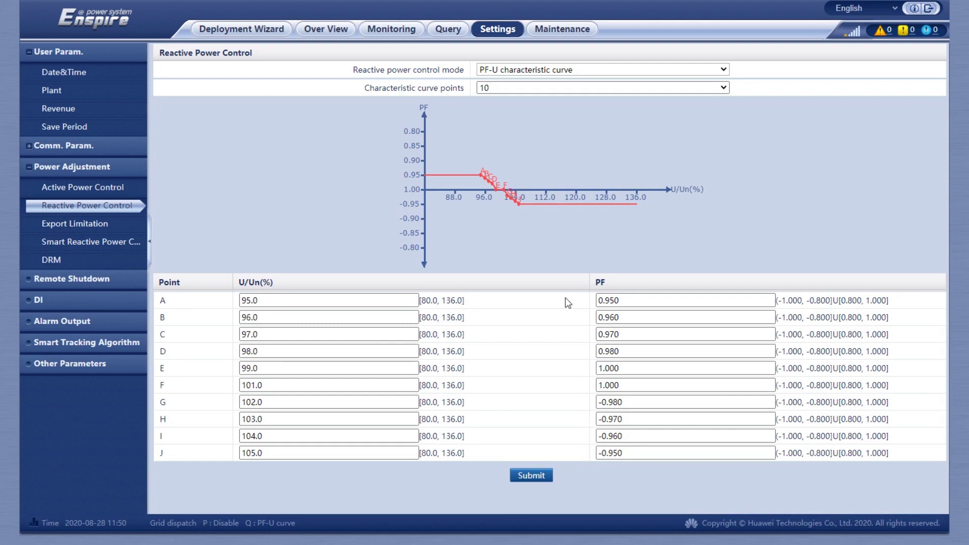
Step: Save reactive power control as the Q-P characteristic curve with 5 points (P/Pn 0.100–1.000)
{"action": "left_click", "coordinate": [726, 70]}
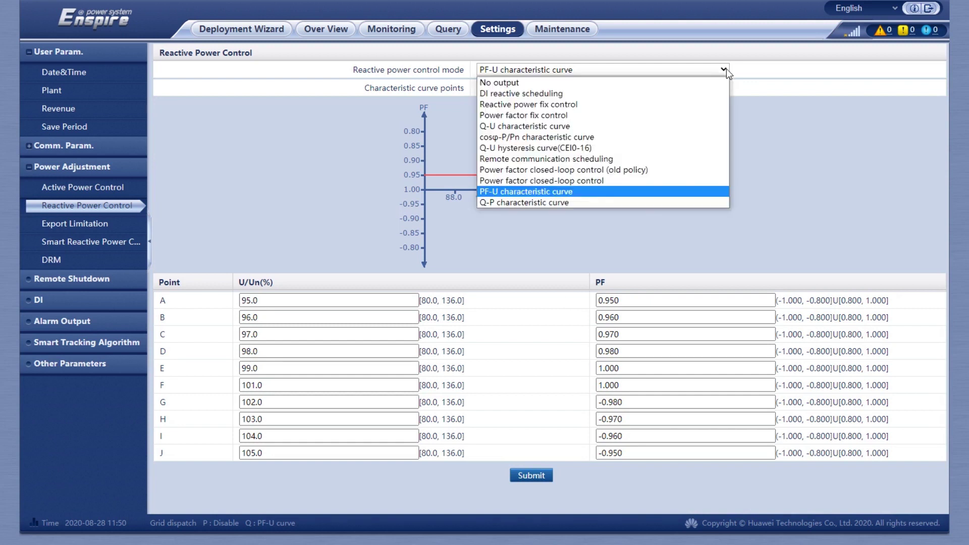
{"action": "left_click", "coordinate": [559, 201]}
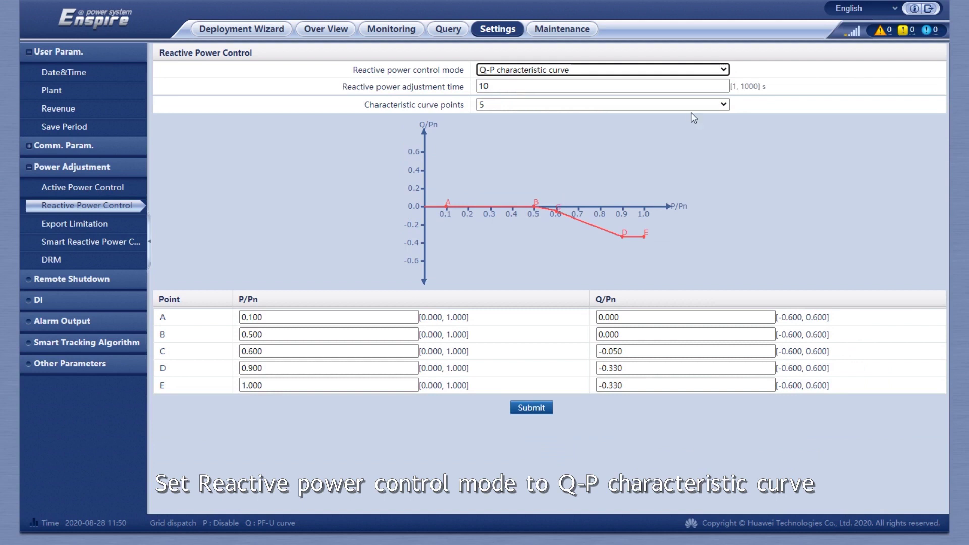
{"action": "left_click", "coordinate": [723, 105]}
{"action": "left_click", "coordinate": [723, 105]}
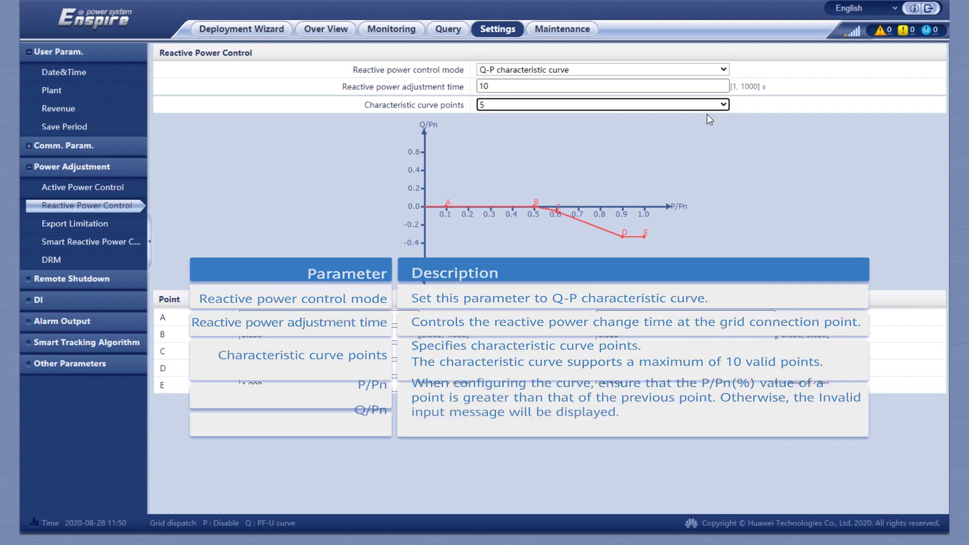
{"action": "left_click", "coordinate": [529, 407]}
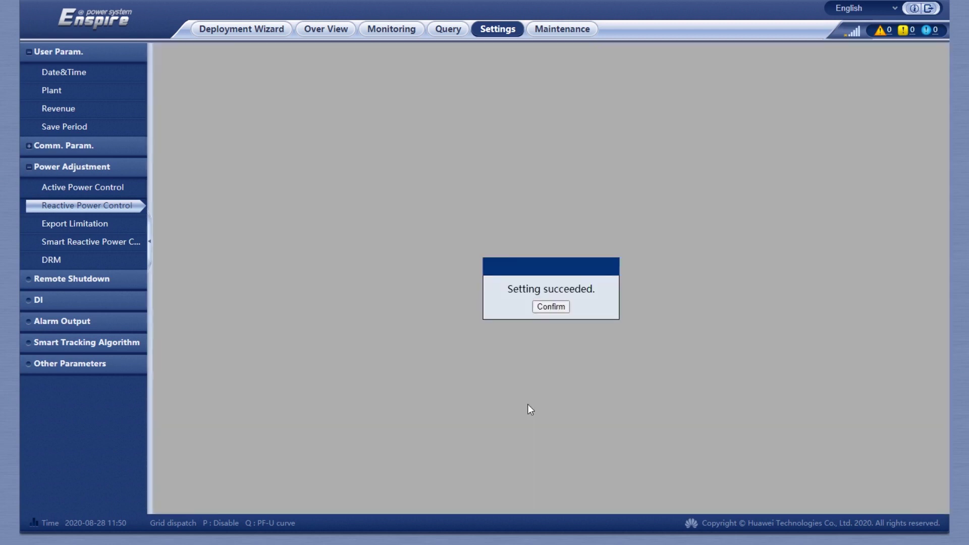
{"action": "left_click", "coordinate": [551, 307]}
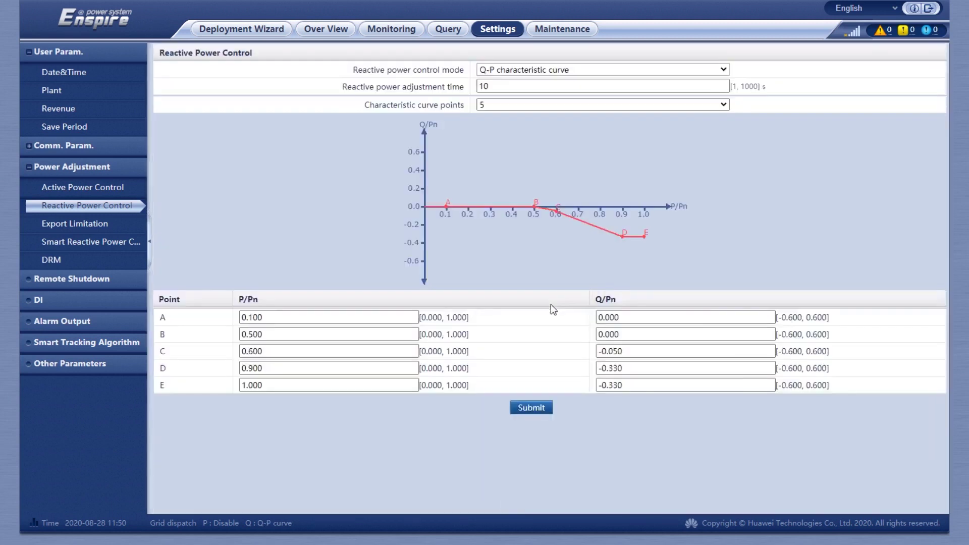